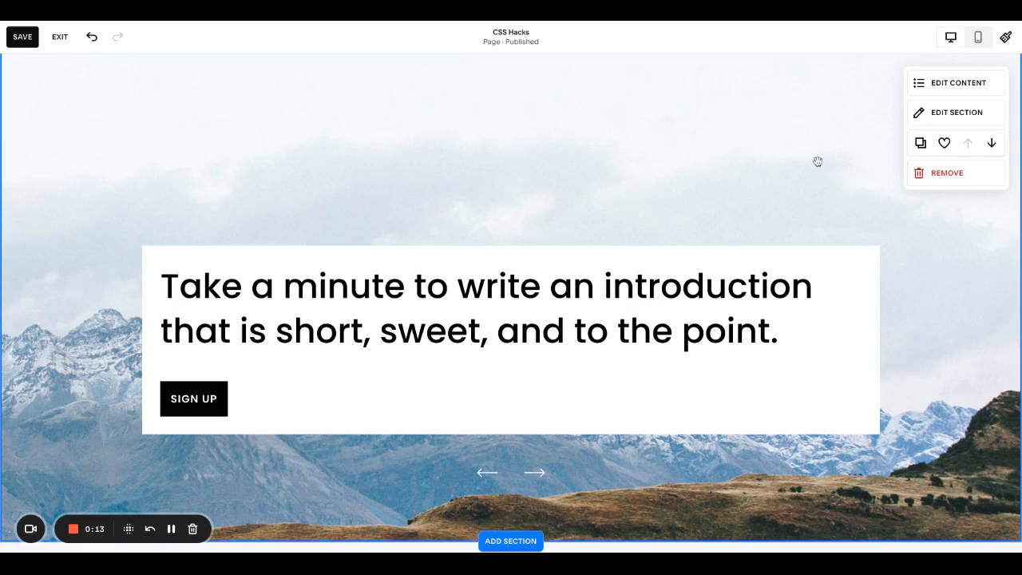
Step: Open the content settings of the page's first banner slideshow and show the body text on its items
scroll(818, 162, "up", 1)
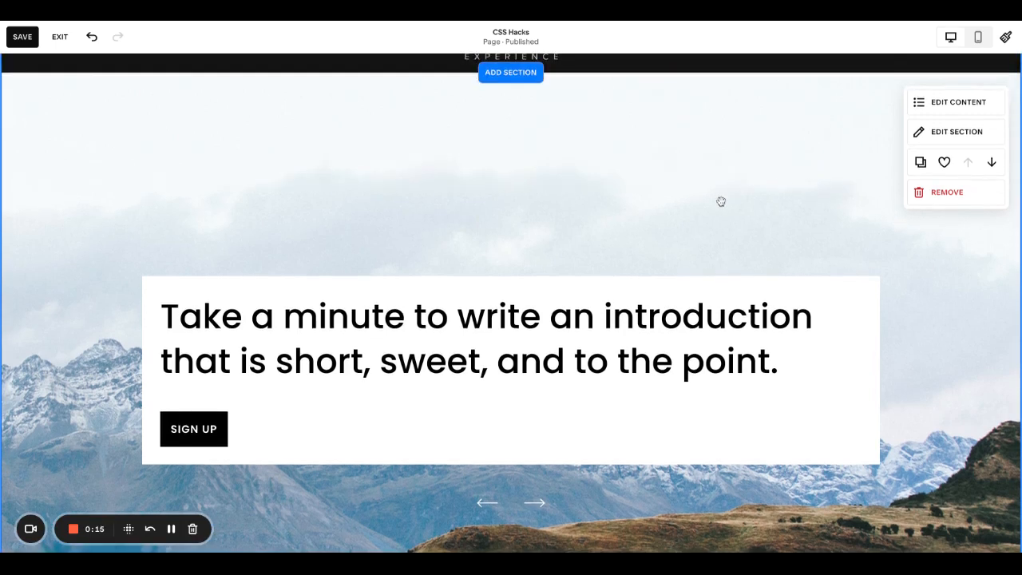
scroll(721, 202, "down", 1)
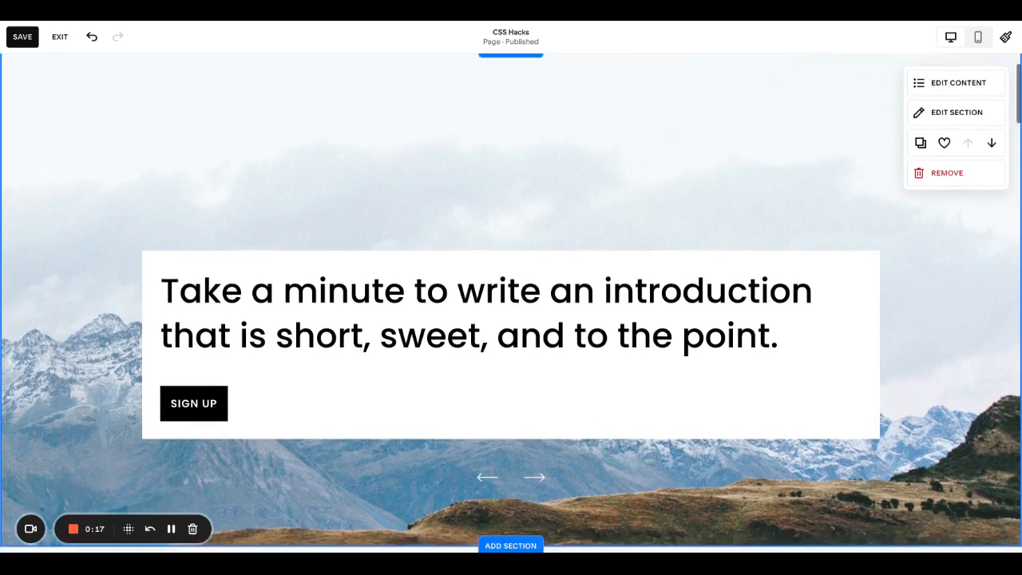
scroll(511, 302, "down", 10)
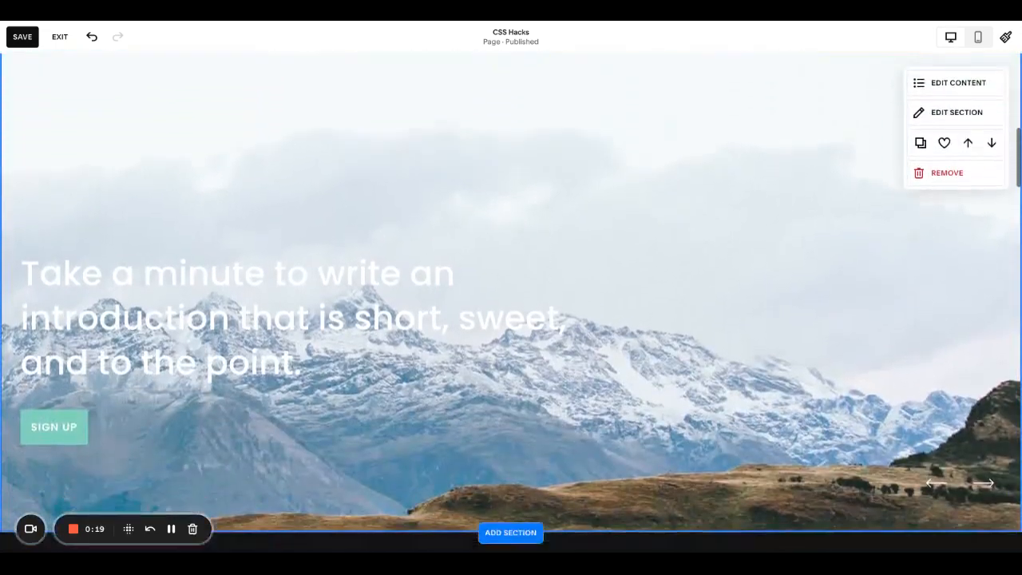
scroll(511, 302, "up", 3)
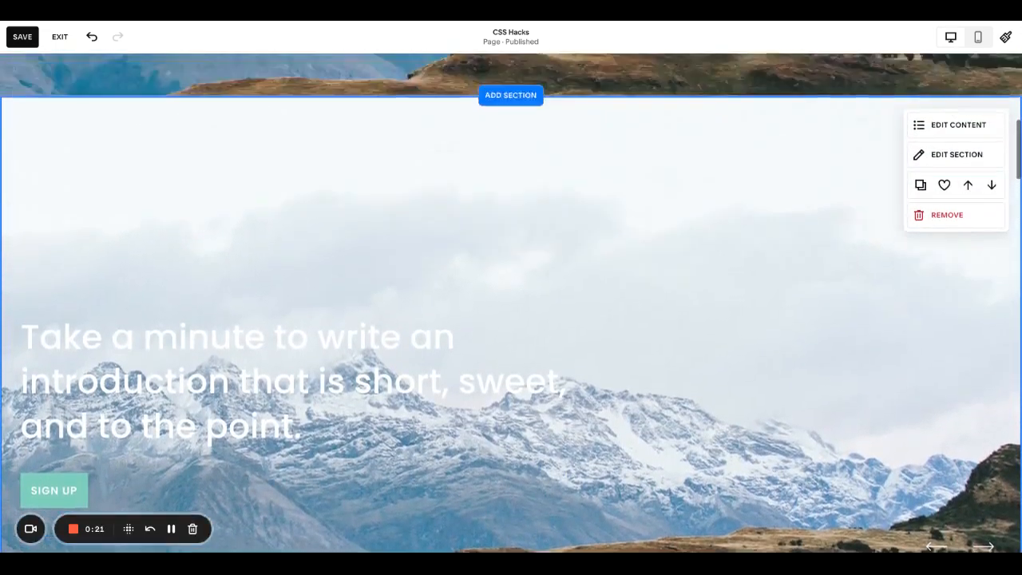
scroll(511, 302, "down", 2)
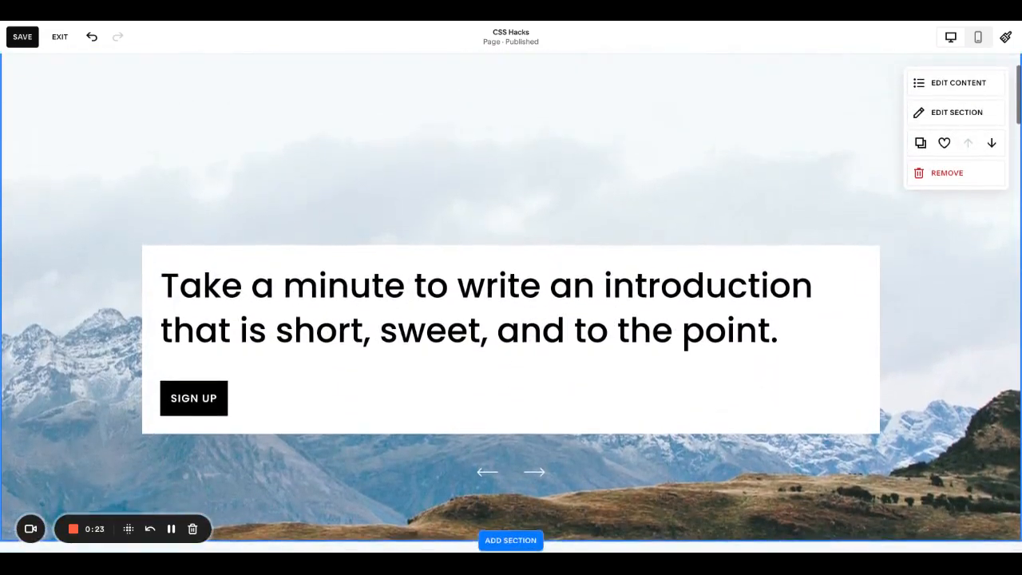
scroll(686, 128, "up", 1)
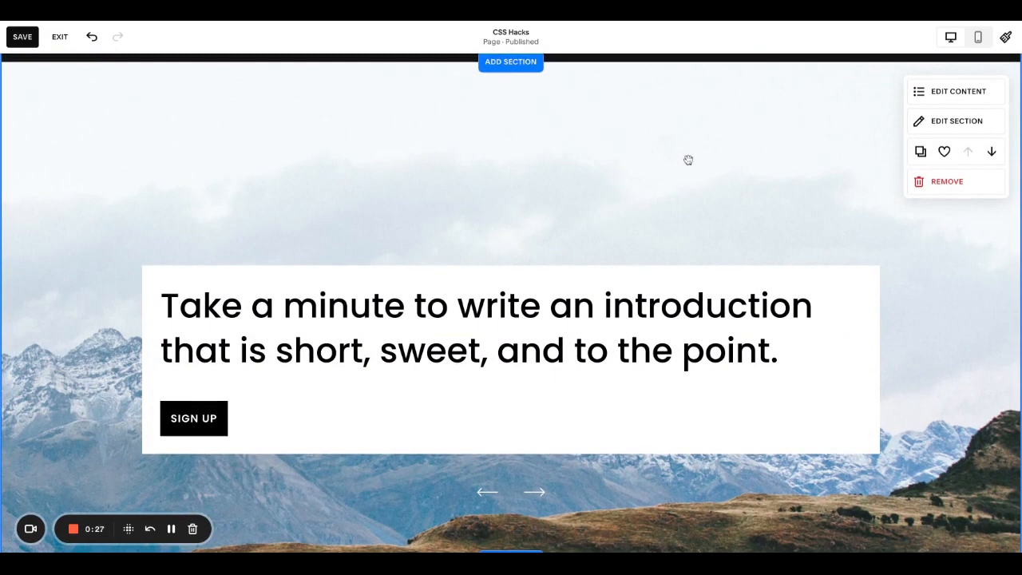
left_click(936, 94)
left_click(868, 130)
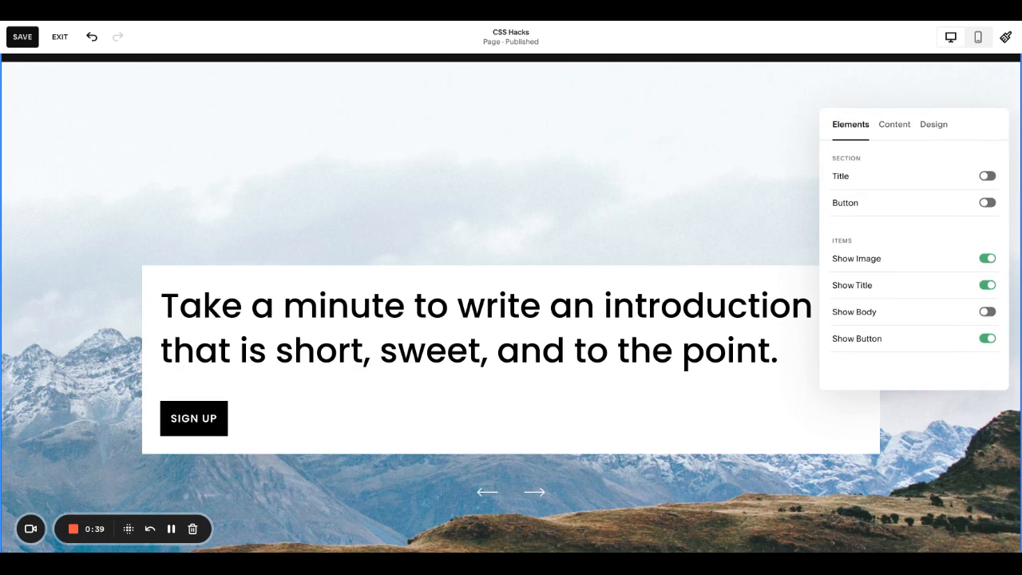
left_click(988, 313)
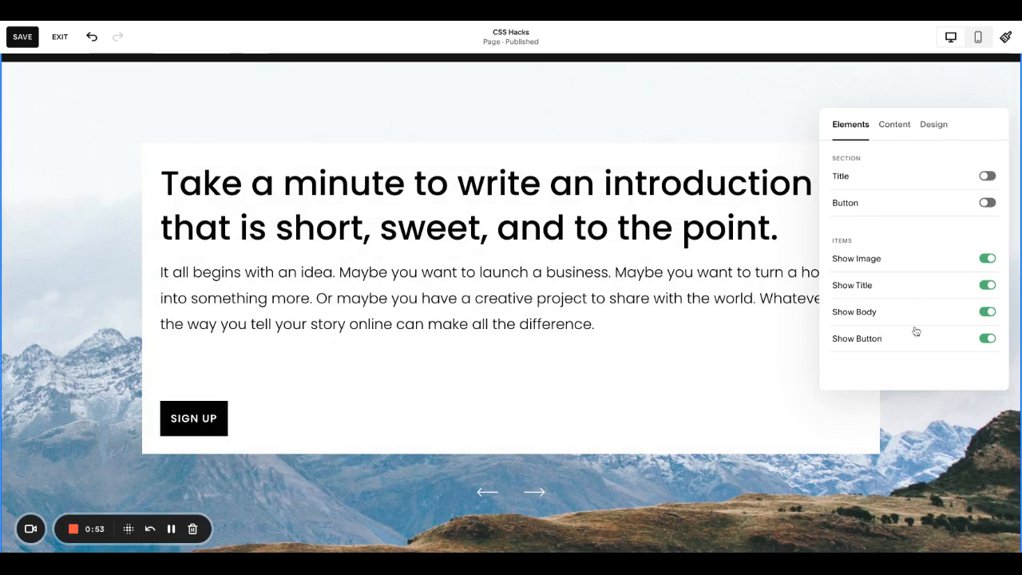
Step: Look through the slideshow's content items and design options, trying M vertical padding and returning it to S
left_click(896, 126)
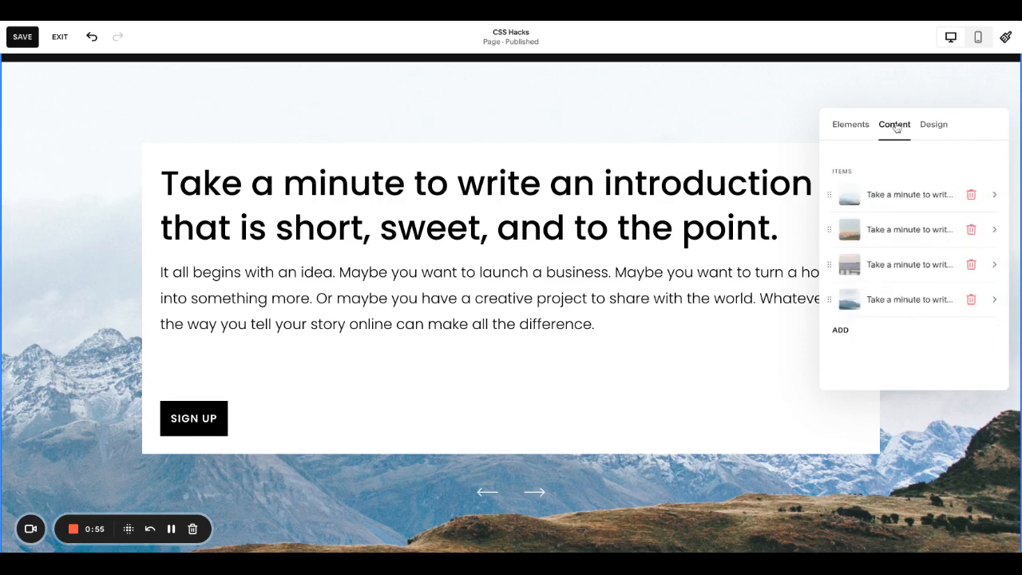
left_click(933, 128)
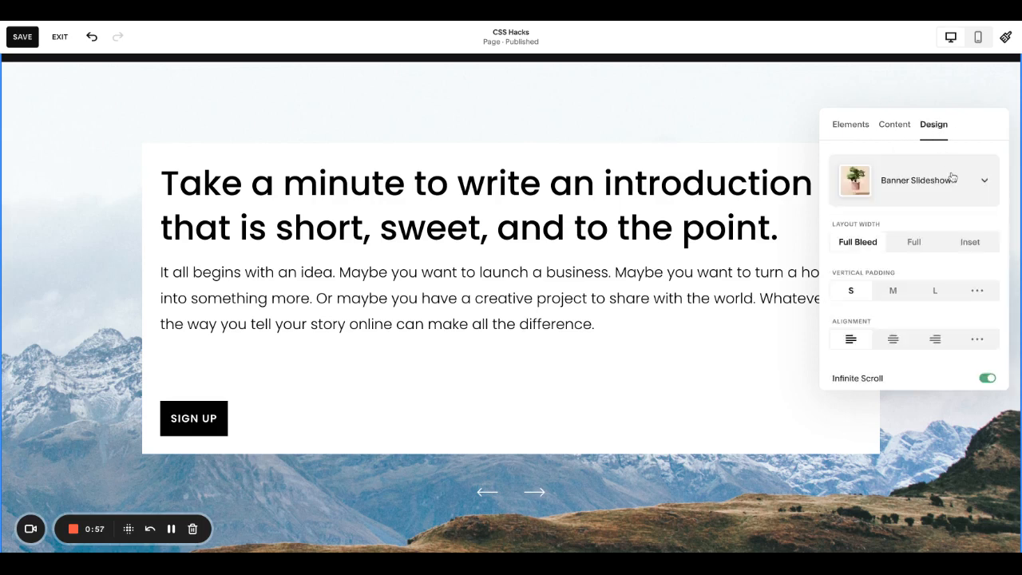
scroll(952, 177, "down", 2)
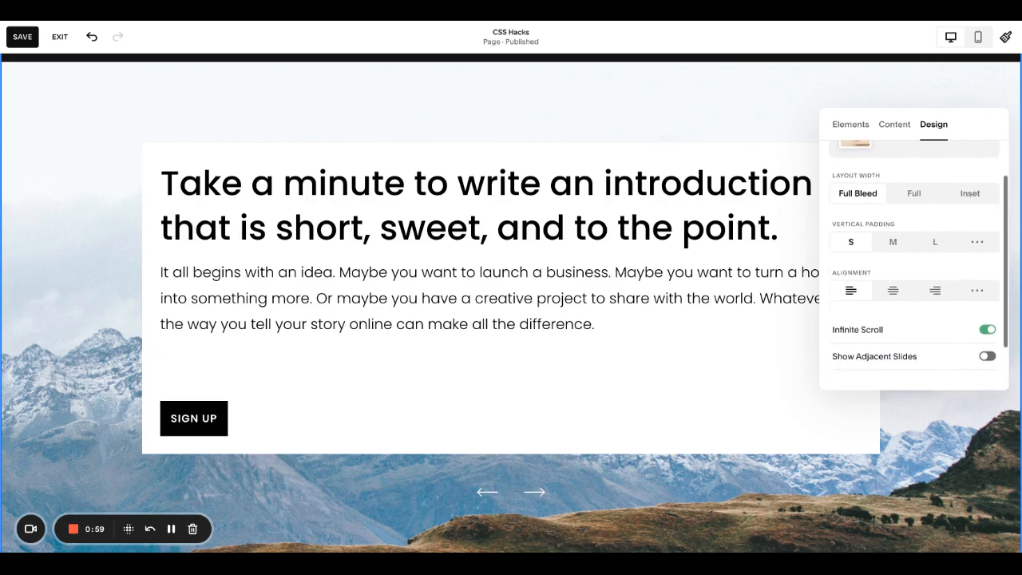
left_click(887, 242)
left_click(853, 241)
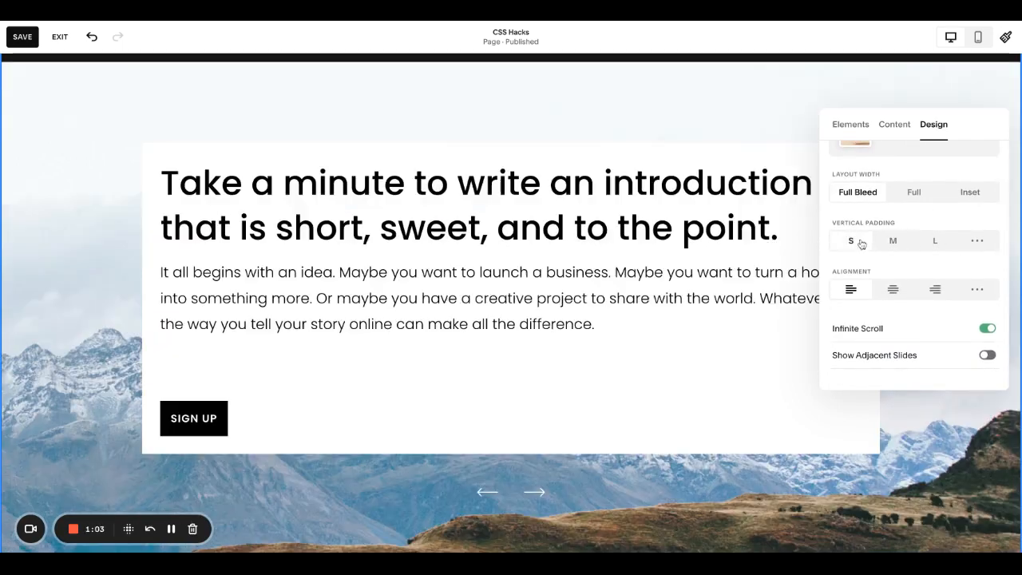
Step: Try the slideshow's style without the card and turn the card back on
scroll(942, 224, "down", 2)
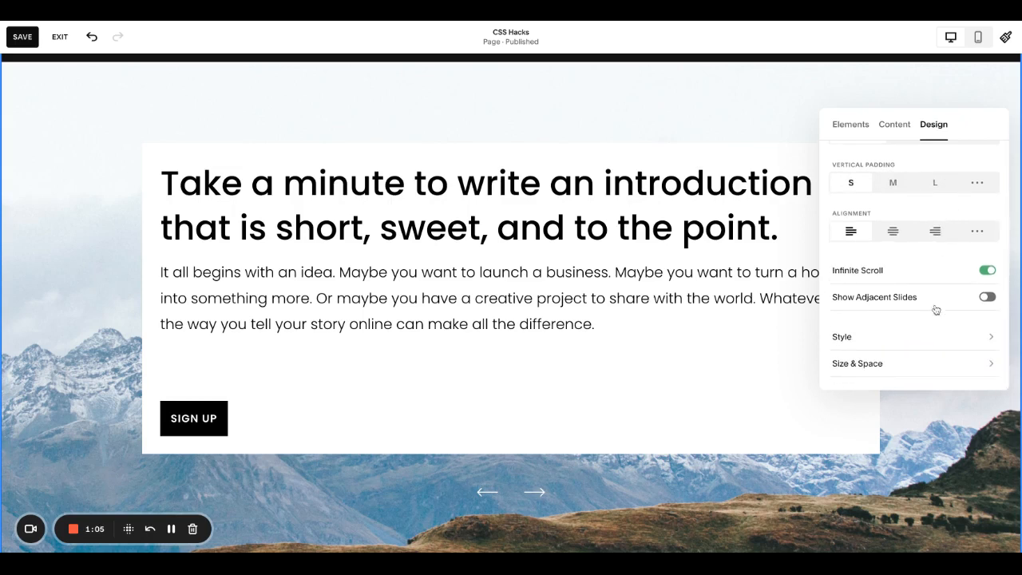
left_click(924, 339)
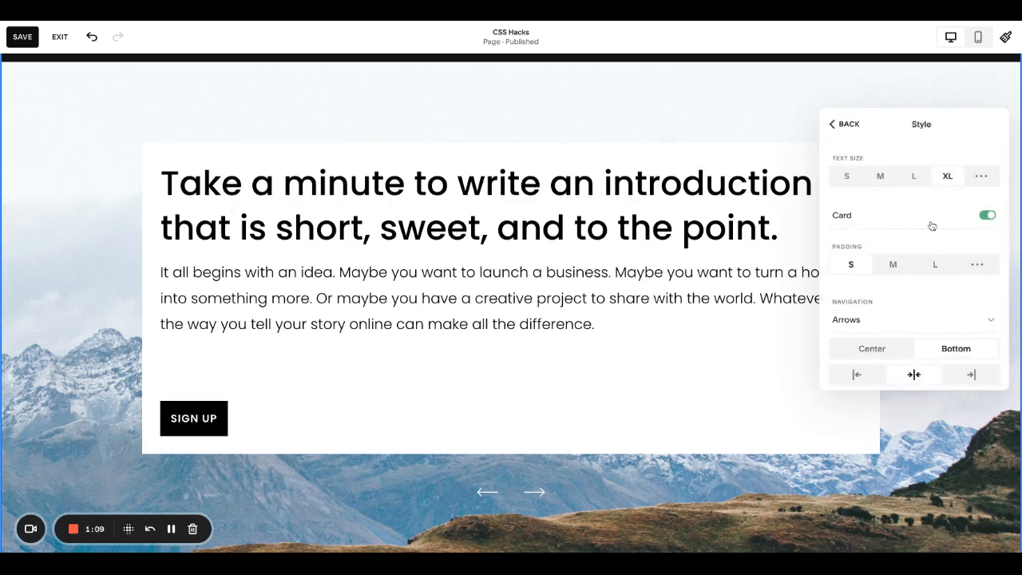
left_click(988, 214)
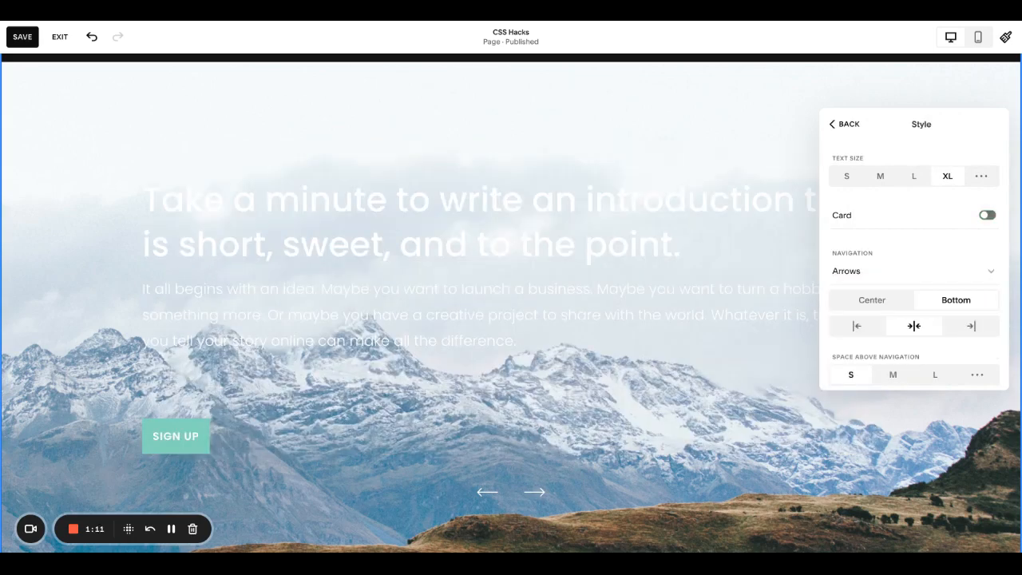
left_click(988, 215)
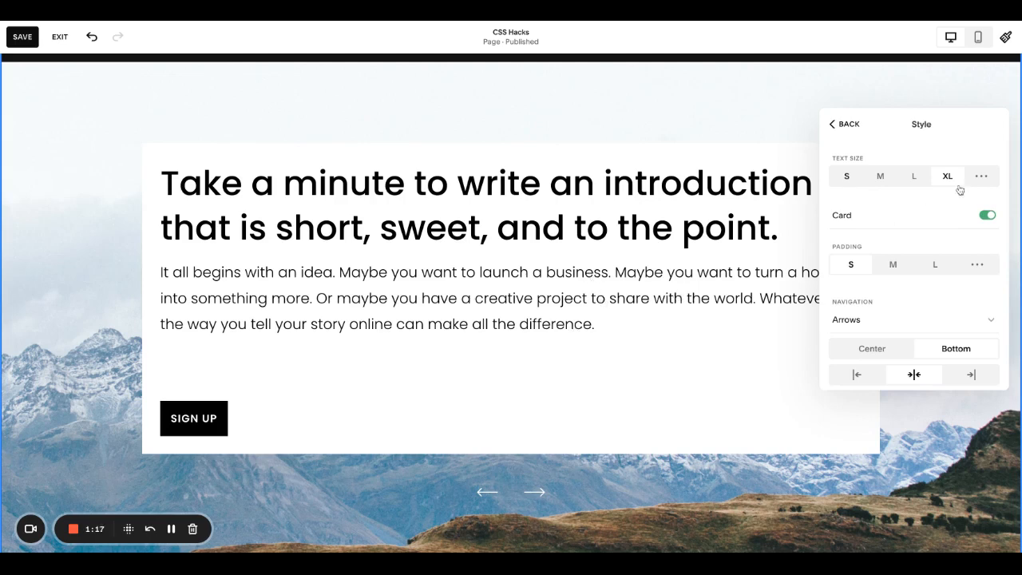
Step: Switch the slideshow to custom text sizes and set the item description to 1.2rem
left_click(983, 177)
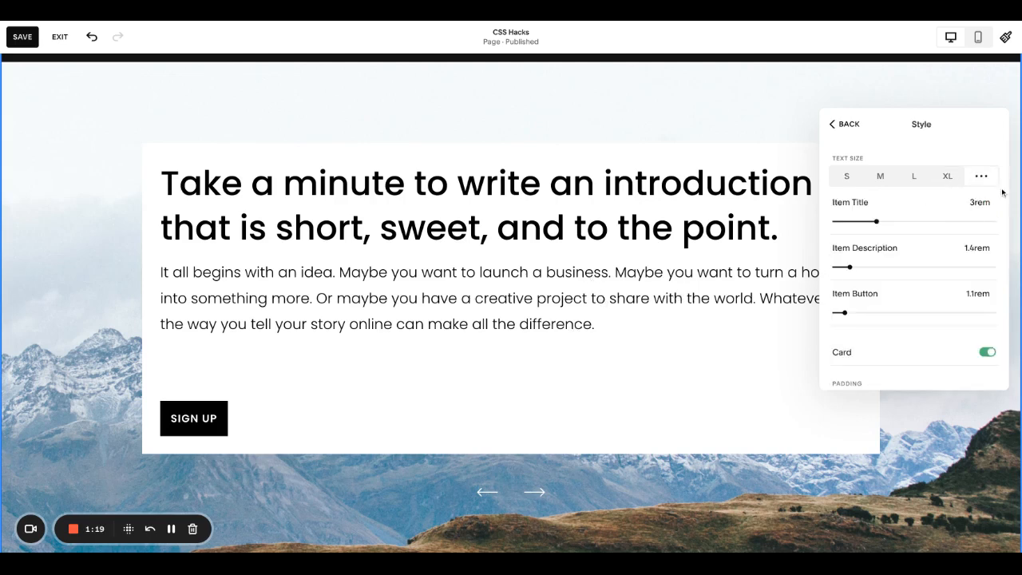
left_click_drag(849, 266, 846, 266)
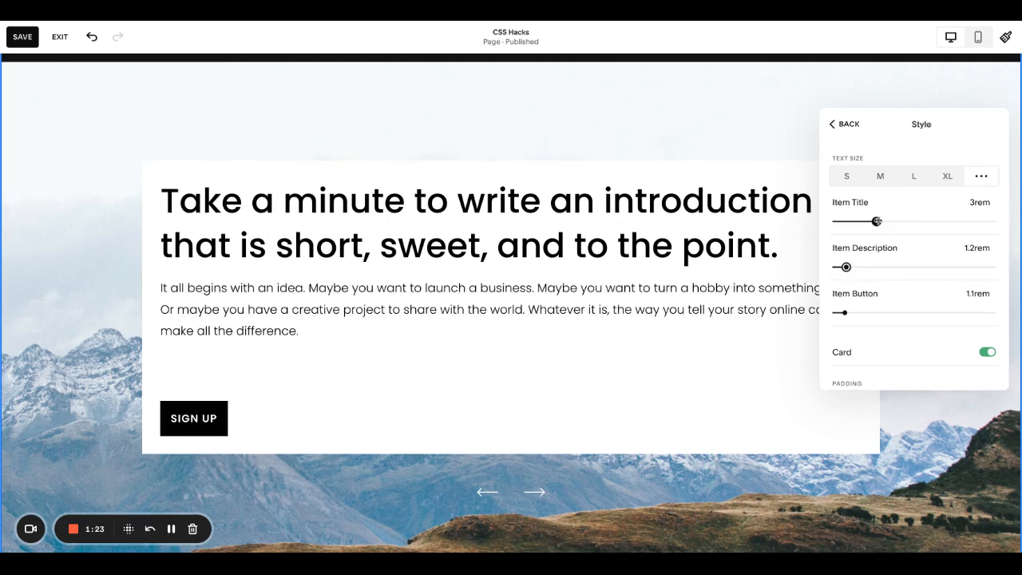
scroll(883, 283, "down", 1)
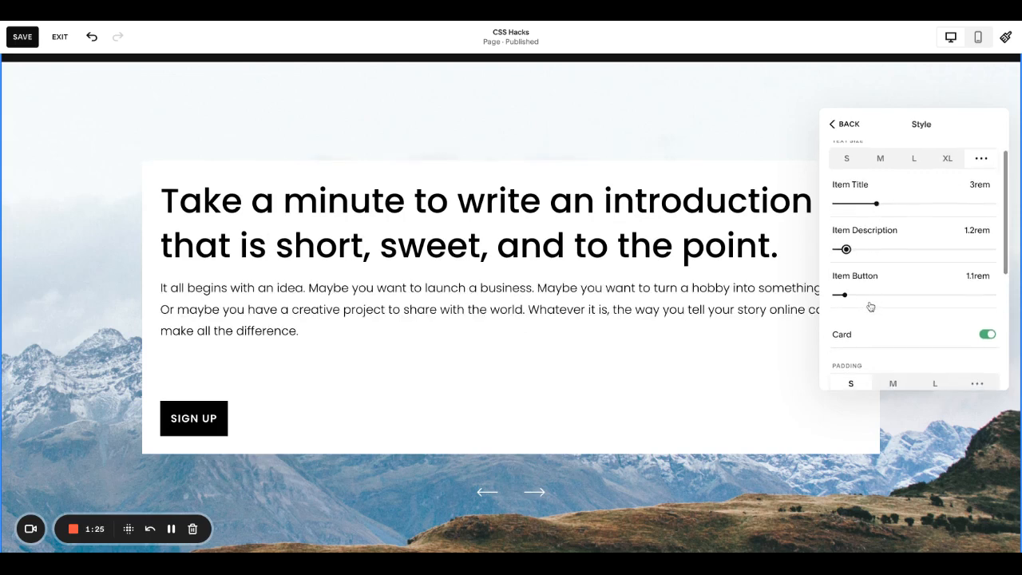
scroll(875, 294, "down", 2)
scroll(875, 293, "up", 1)
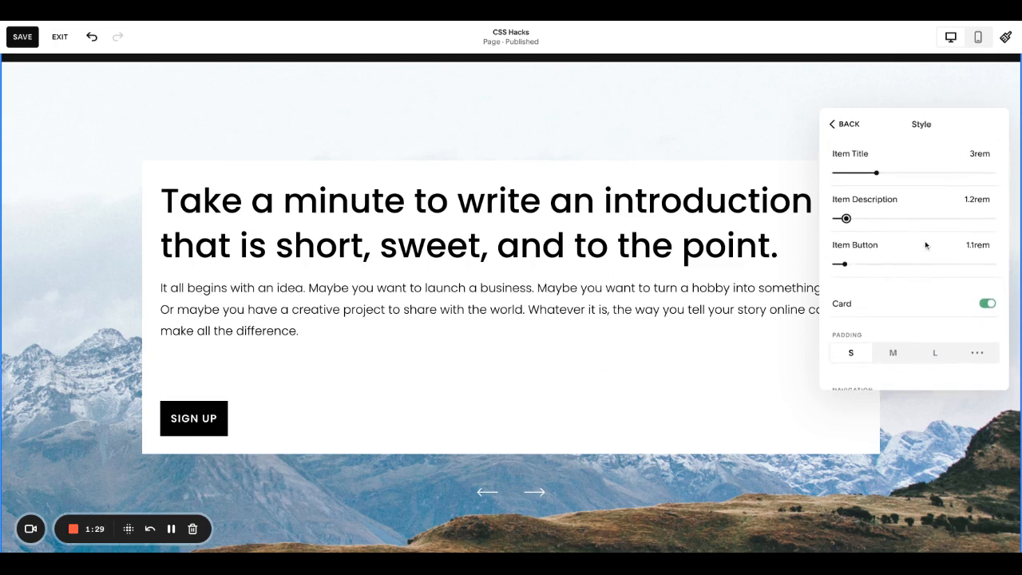
Step: Try centering the navigation arrows vertically on the slideshow and return them to the Bottom position
scroll(925, 246, "down", 5)
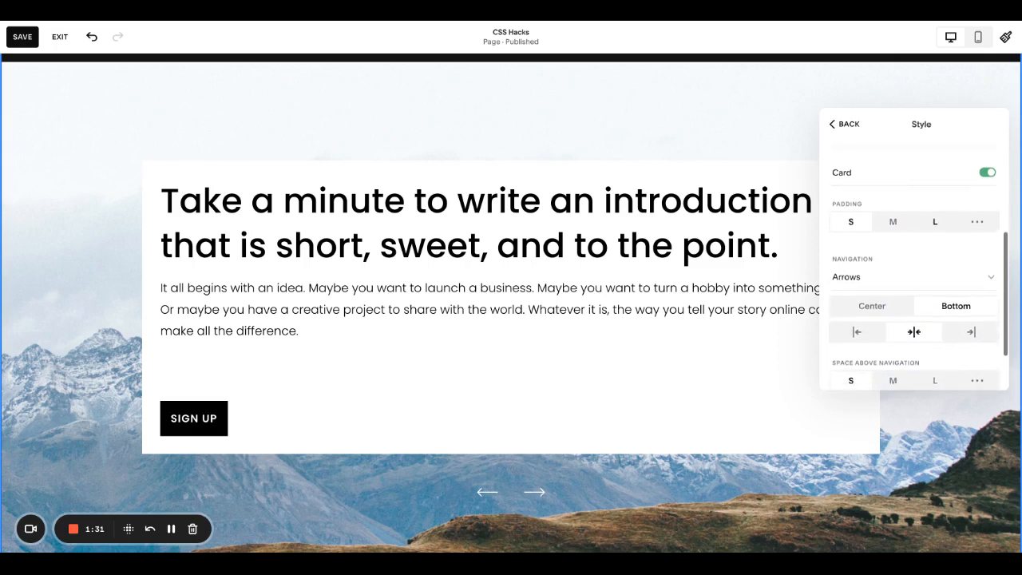
scroll(919, 268, "down", 2)
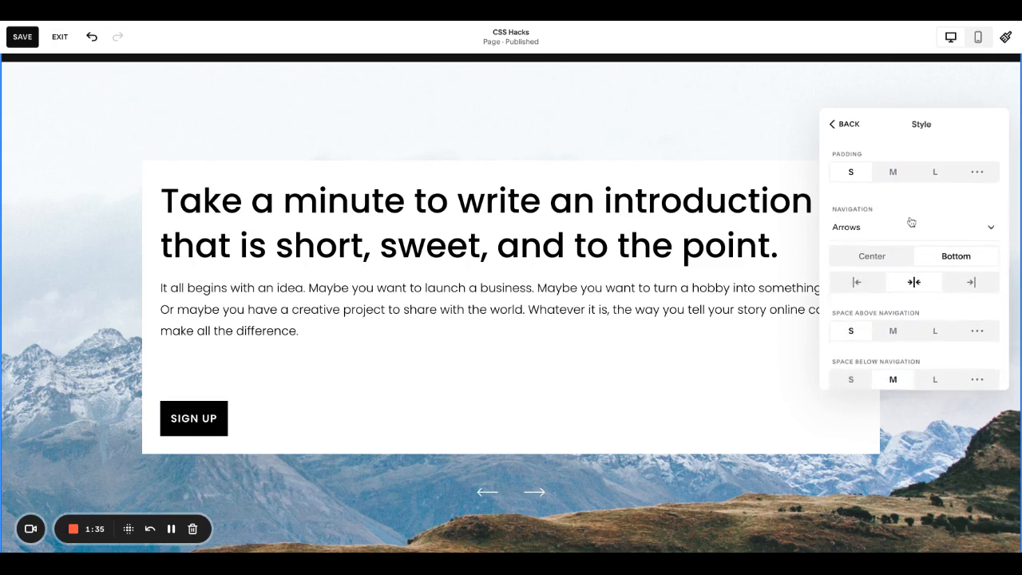
scroll(914, 264, "down", 1)
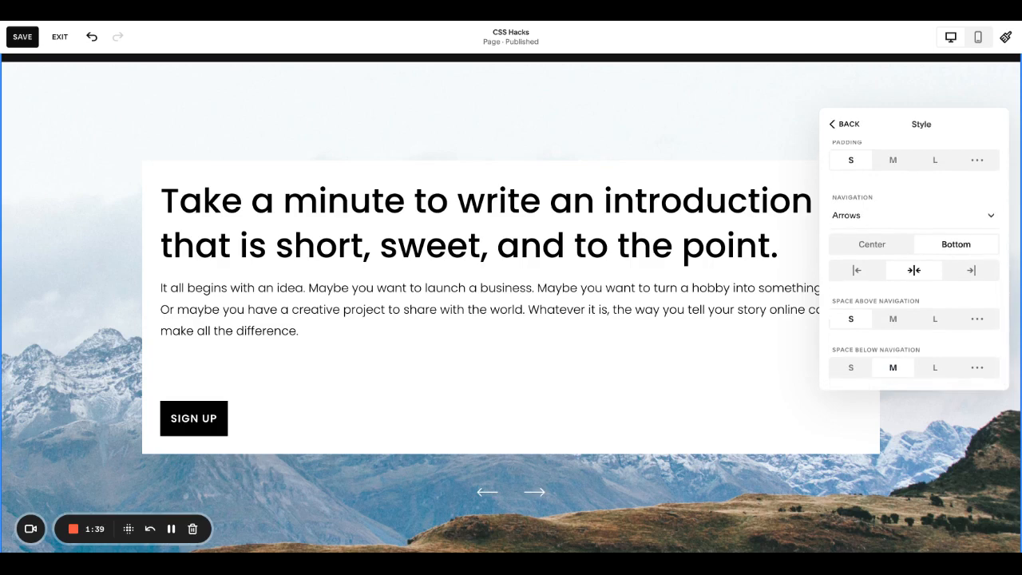
left_click(890, 246)
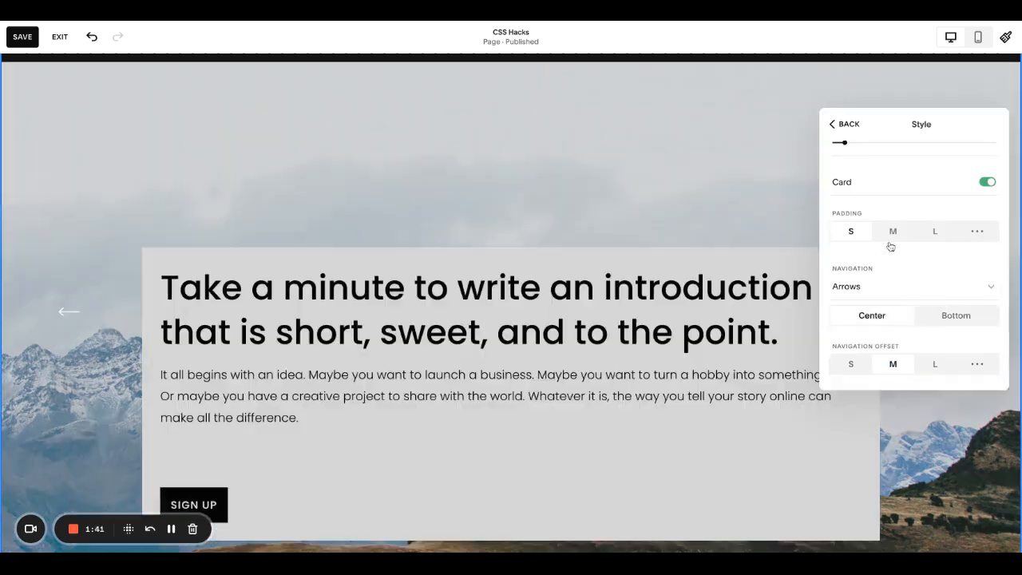
left_click(956, 316)
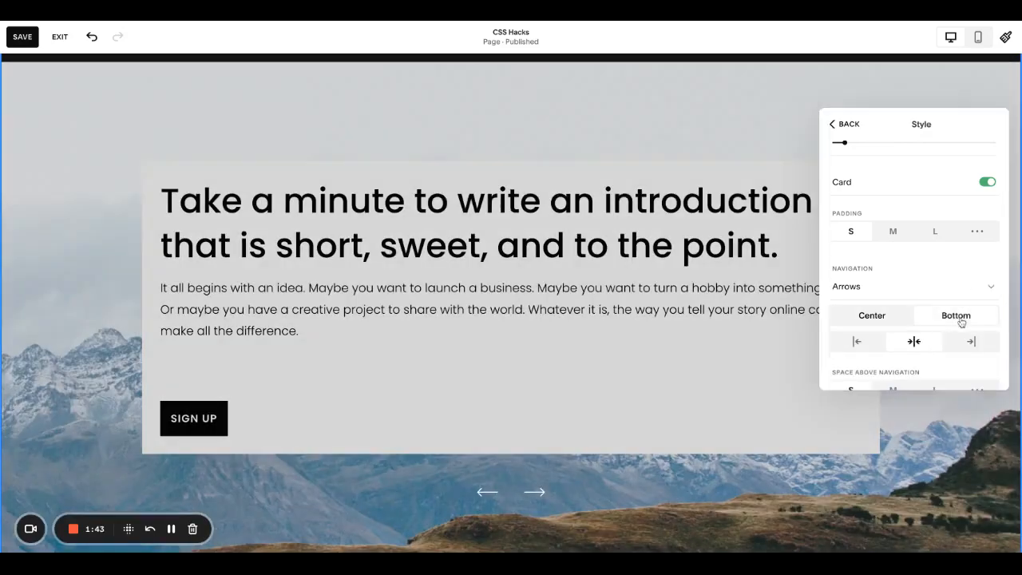
Step: Set the space below the slideshow's navigation arrows to S
scroll(1019, 273, "down", 2)
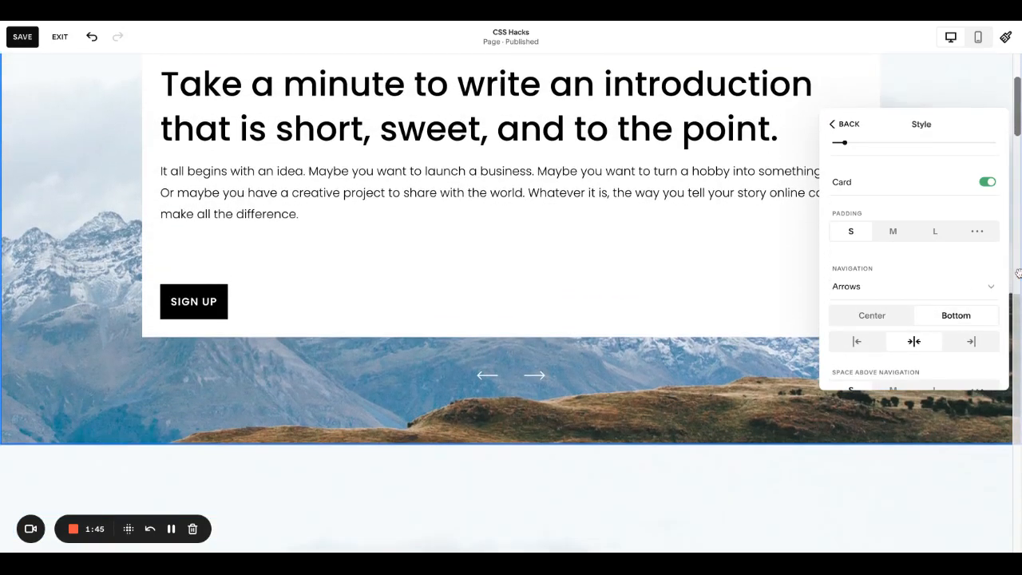
scroll(769, 368, "up", 1)
scroll(922, 344, "down", 1)
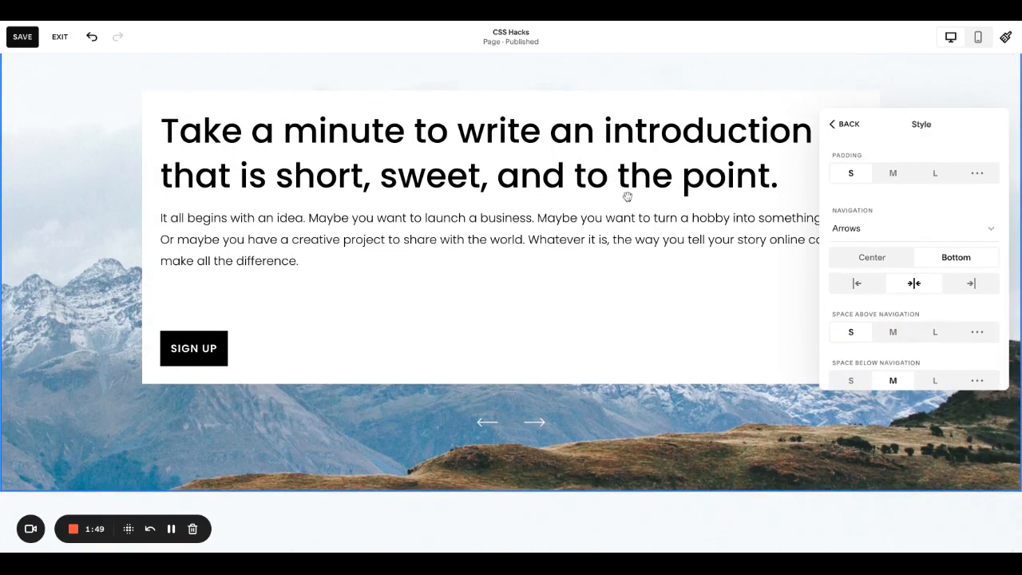
scroll(918, 283, "down", 1)
scroll(734, 292, "up", 1)
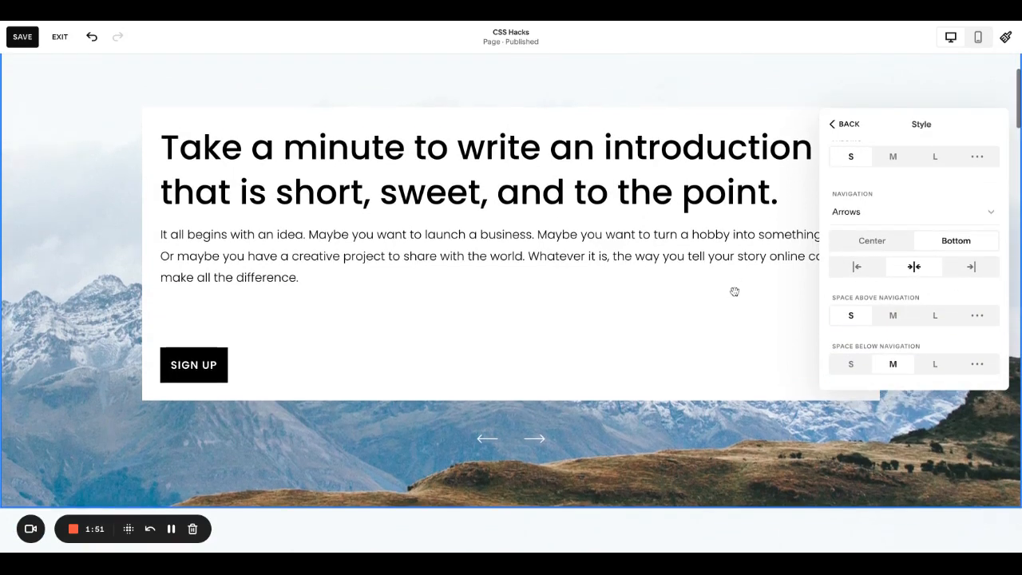
left_click(852, 365)
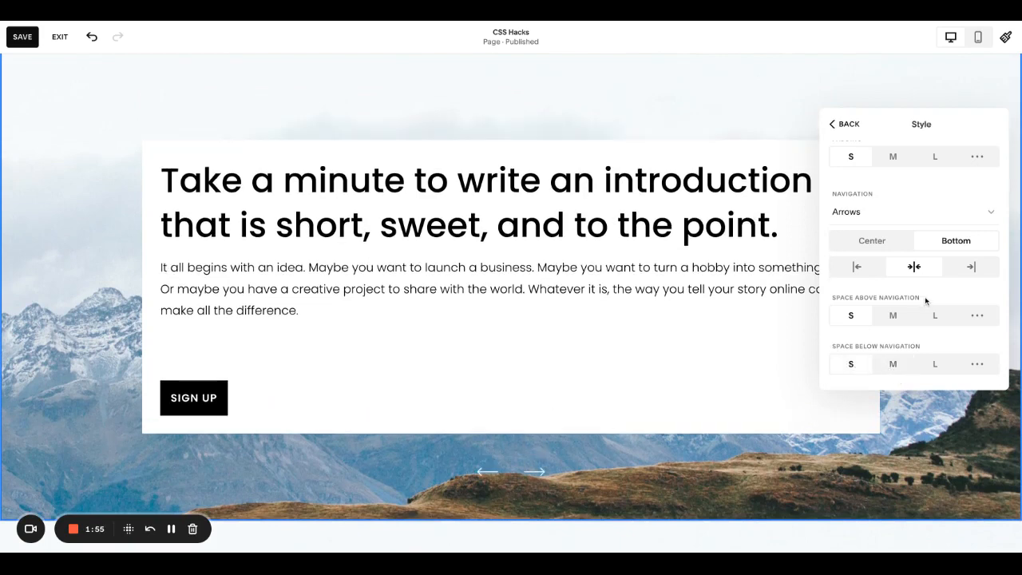
Step: Try L slide padding in the slideshow's size and space settings, and settle on M
left_click(848, 125)
scroll(896, 316, "down", 2)
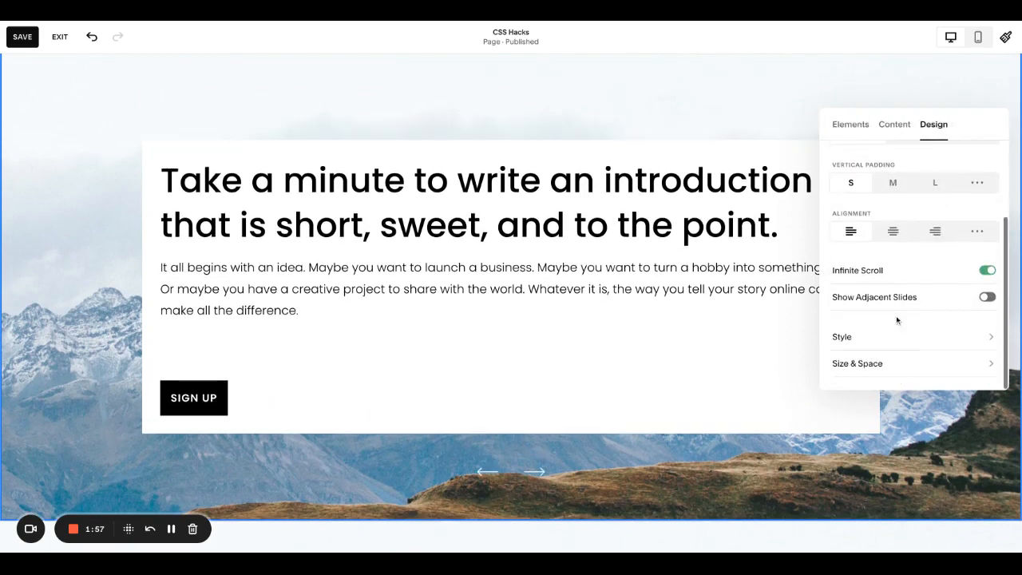
left_click(894, 360)
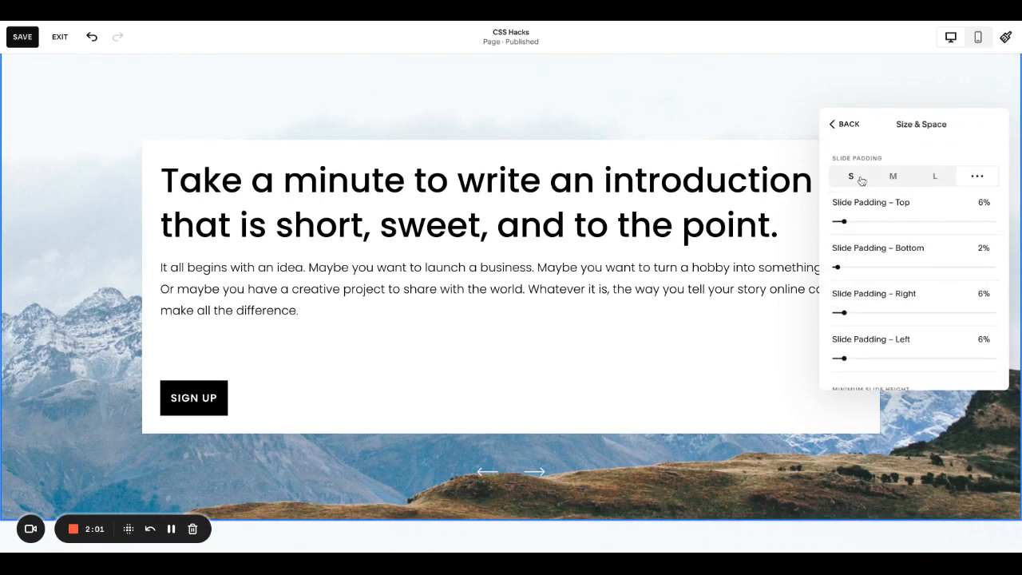
left_click(935, 177)
scroll(697, 263, "up", 2)
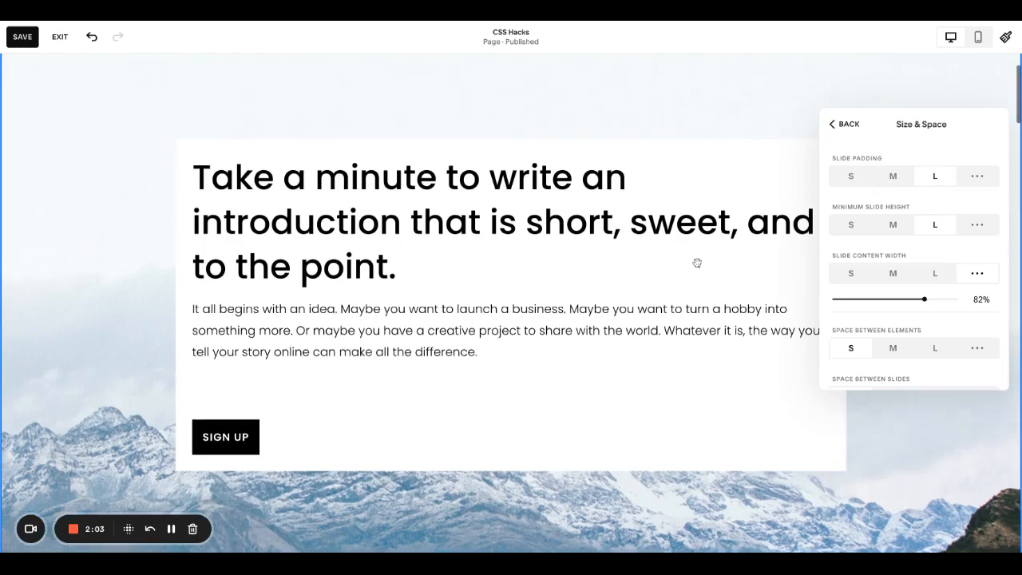
scroll(698, 262, "down", 2)
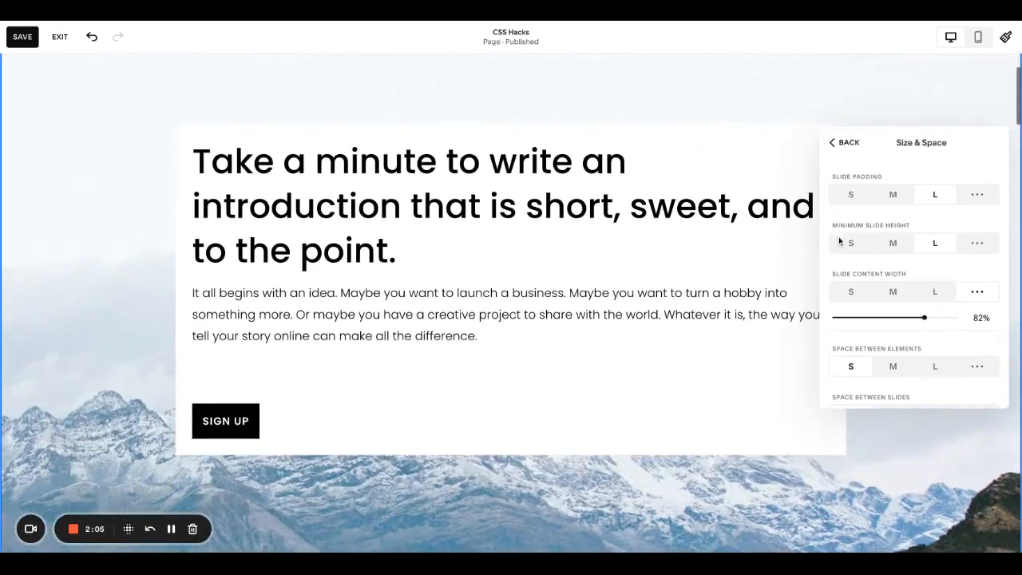
left_click(893, 194)
scroll(688, 300, "up", 2)
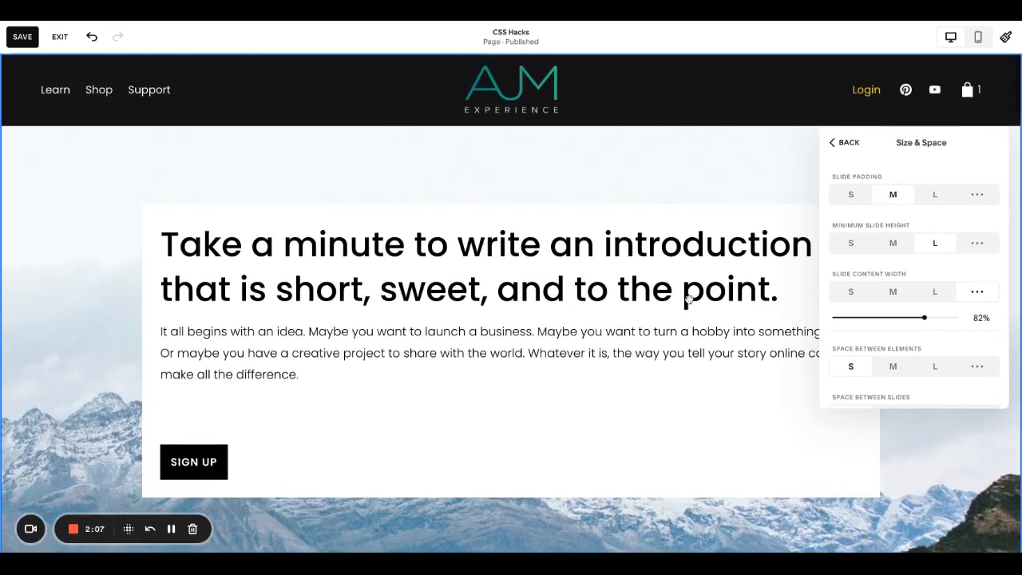
scroll(688, 300, "down", 2)
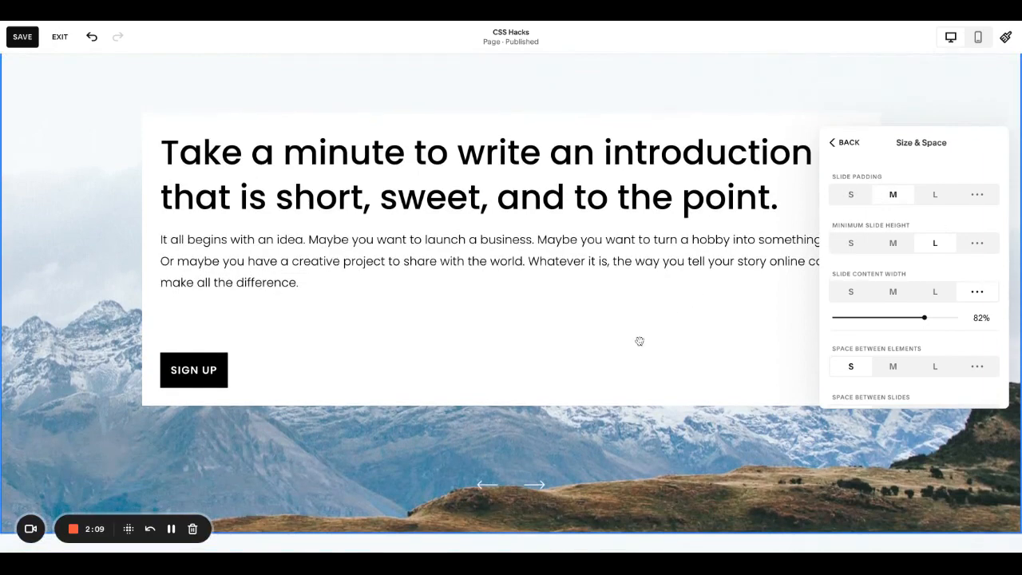
Step: Set the slideshow's slide content width to 80%
scroll(625, 359, "up", 2)
scroll(626, 358, "down", 2)
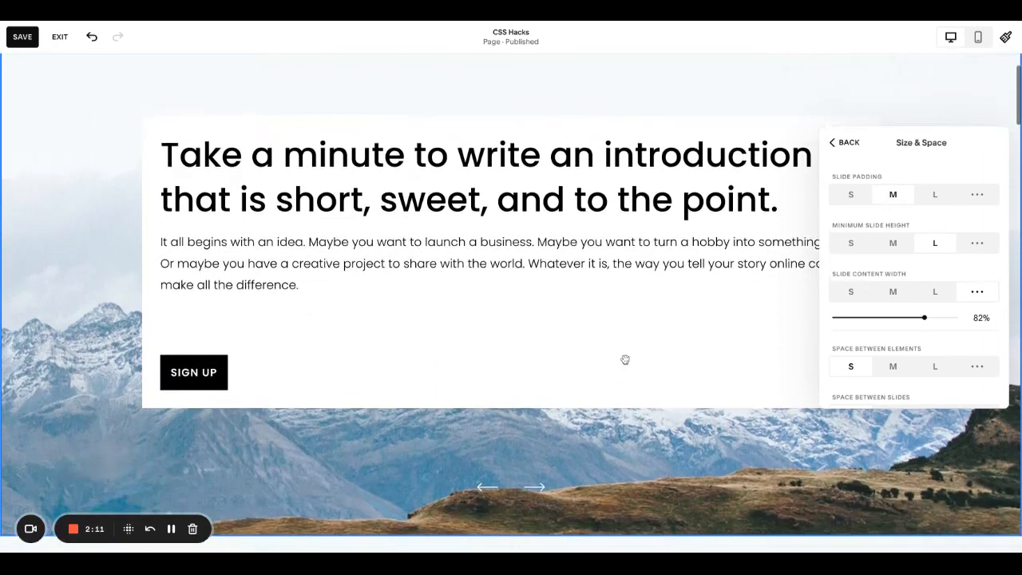
scroll(625, 359, "up", 1)
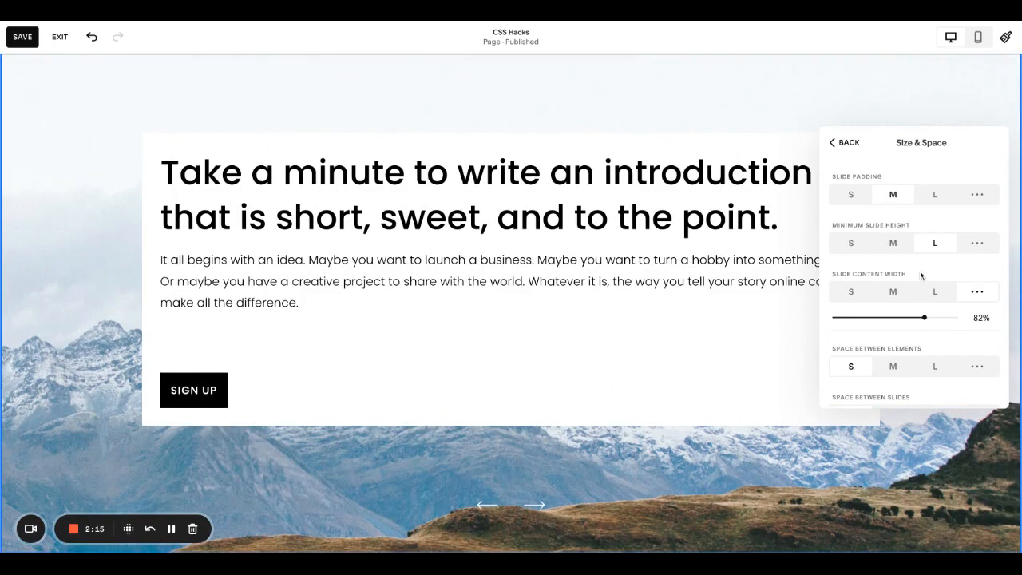
scroll(921, 276, "down", 1)
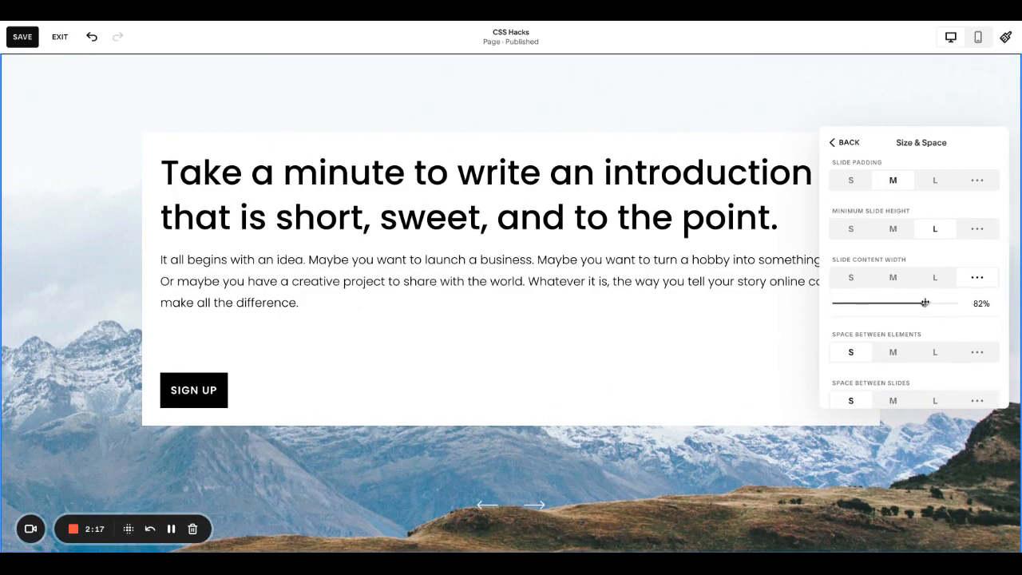
mouse_move(924, 303)
left_mouse_down()
mouse_move(898, 303)
mouse_move(921, 302)
left_mouse_up()
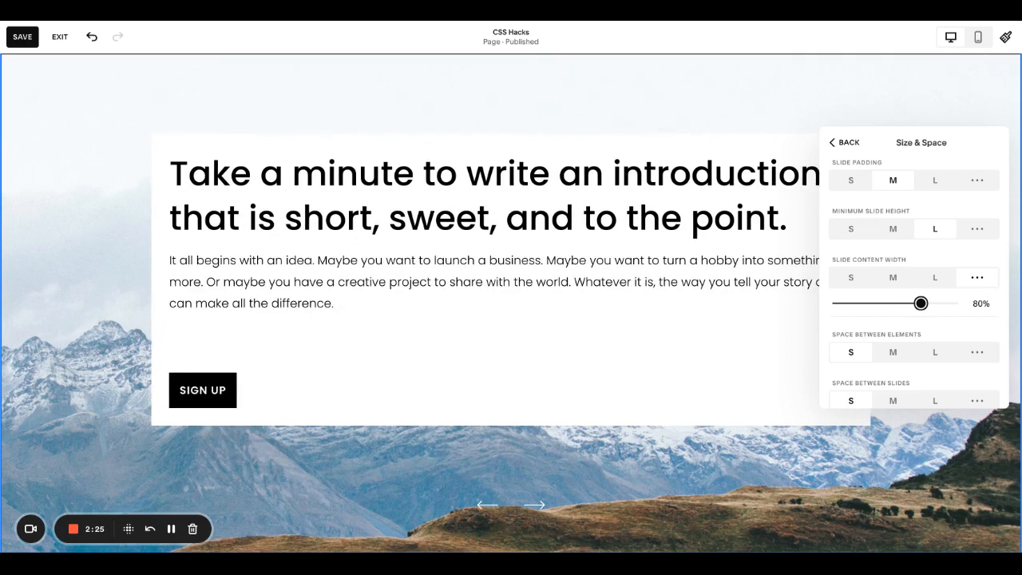
Step: Switch the space between elements to custom values and set the space above the item button to 0%
scroll(958, 287, "down", 2)
left_click(977, 265)
scroll(918, 295, "down", 1)
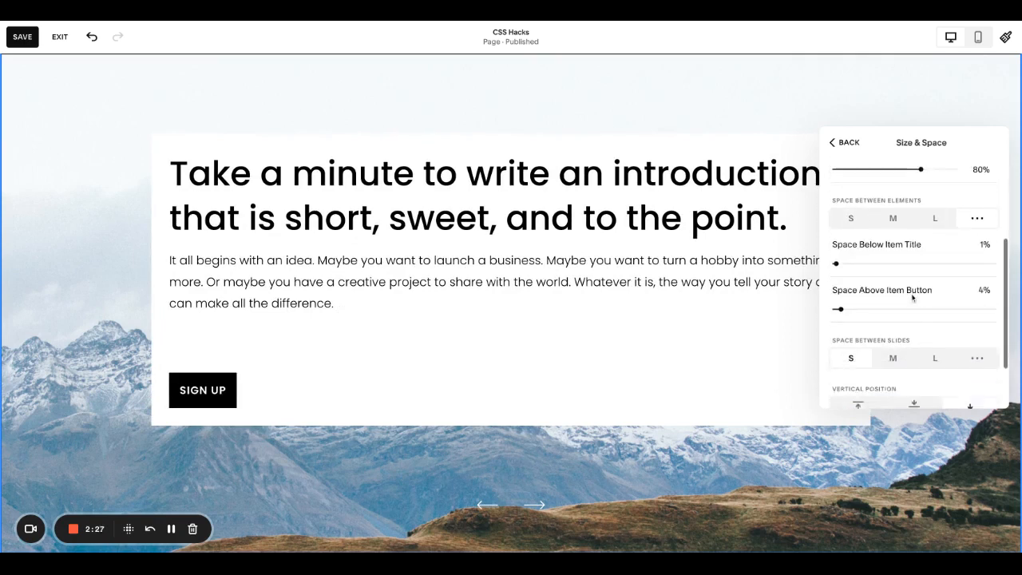
scroll(913, 298, "down", 1)
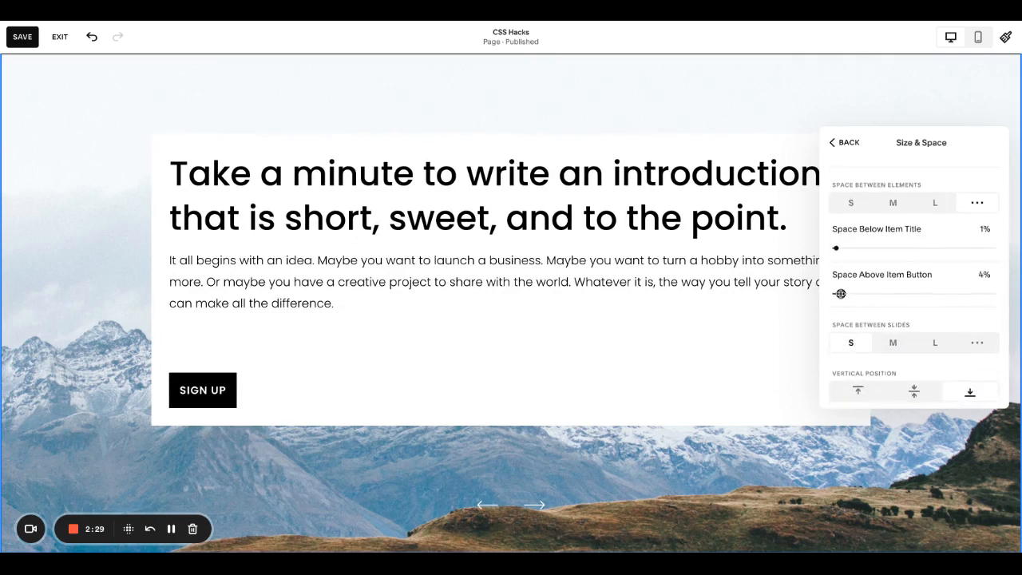
left_click_drag(841, 294, 835, 294)
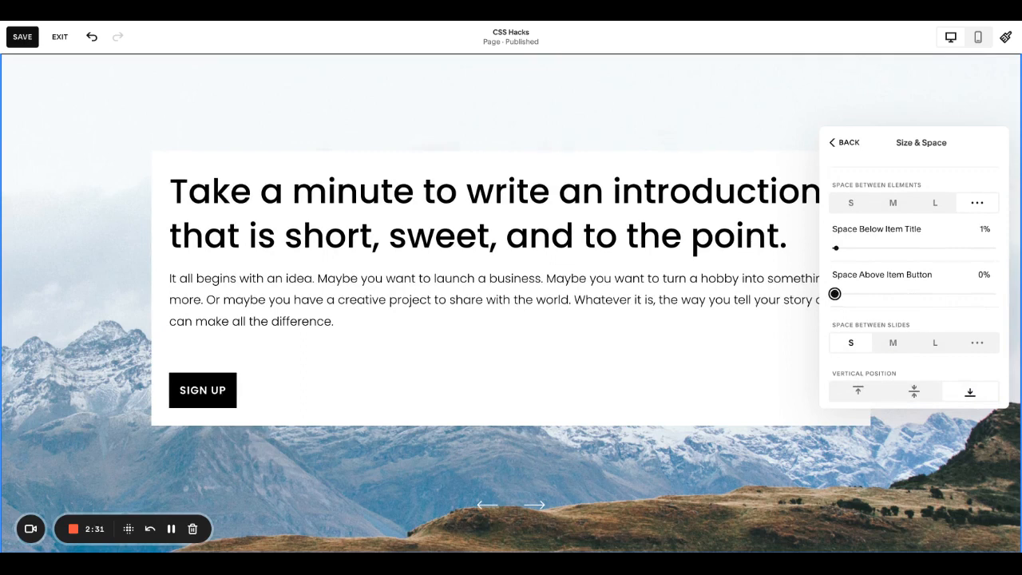
Step: Remove the trailing empty space from the first slide's description in the slideshow content
left_click(846, 145)
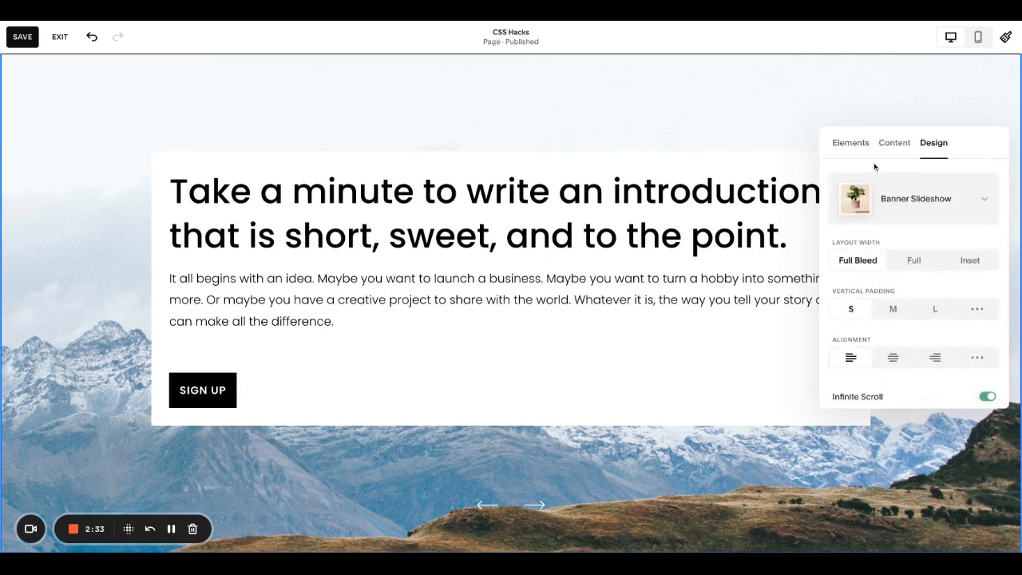
left_click(853, 147)
left_click(895, 143)
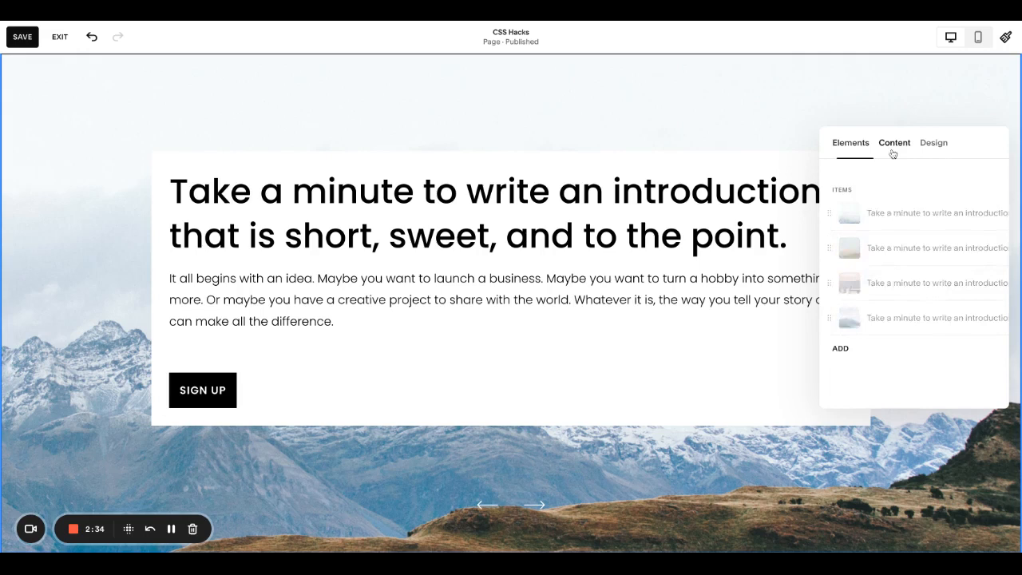
left_click(915, 210)
scroll(907, 308, "down", 5)
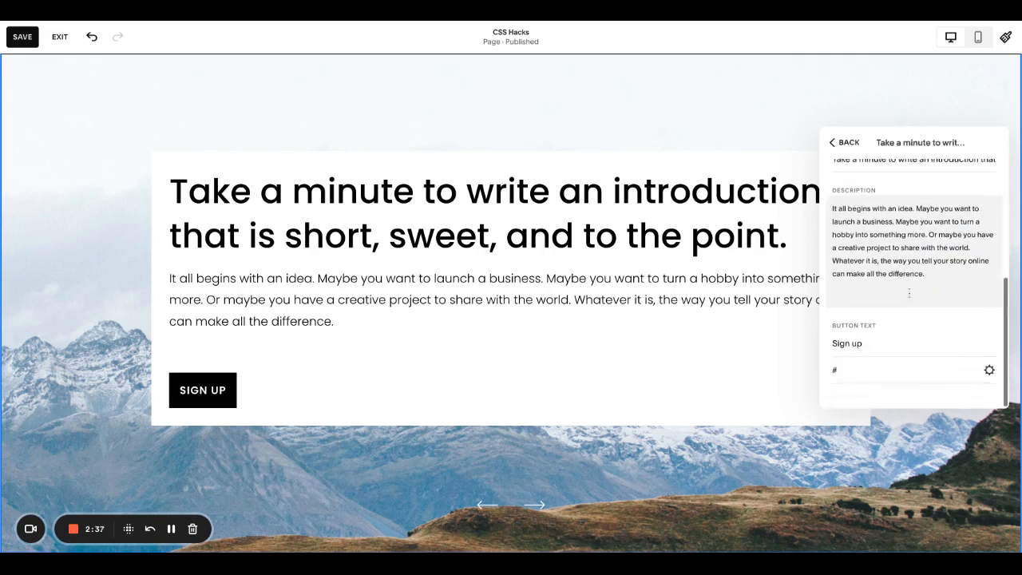
left_click(902, 293)
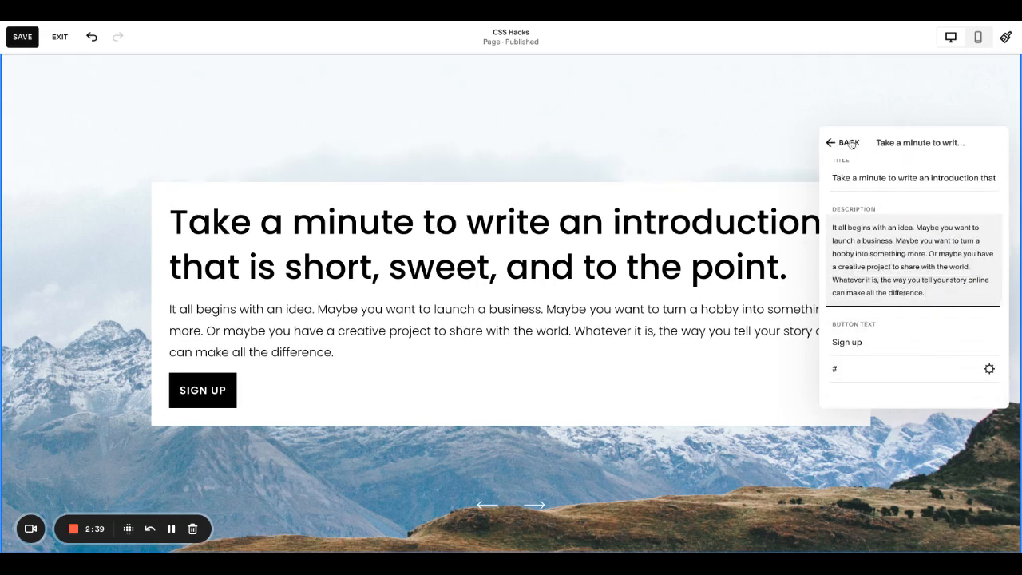
Step: Check the second slide's title and description, and return to the list of slides
left_click(848, 144)
left_click(911, 254)
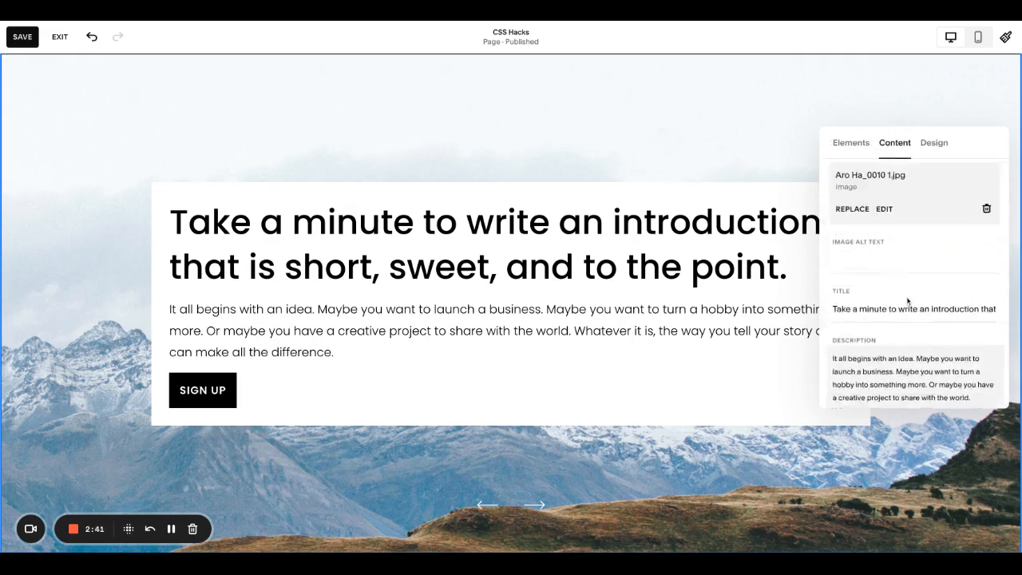
scroll(911, 301, "down", 5)
left_click(848, 145)
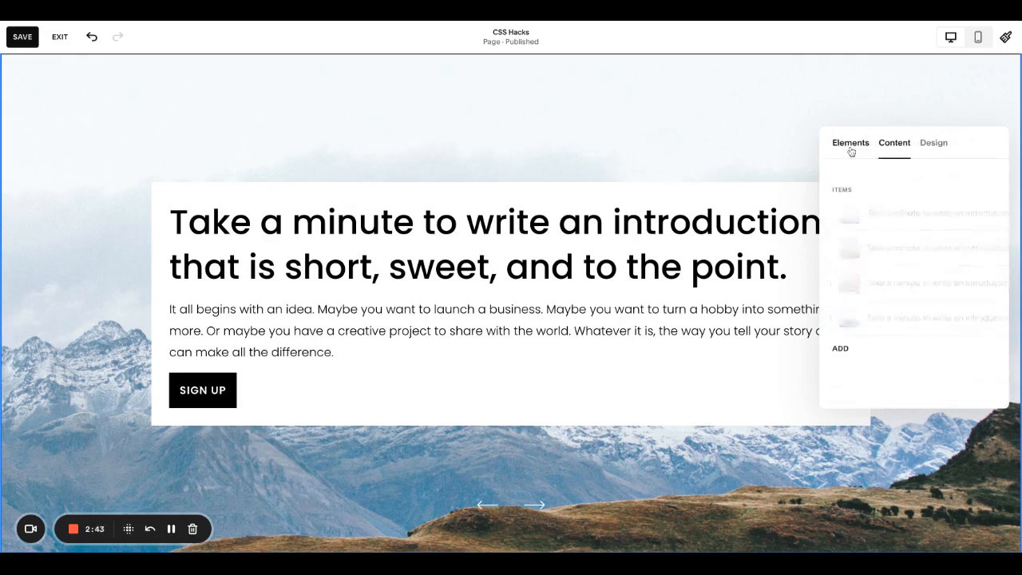
Step: Try the S and L presets for the space between the slide's elements, and settle on S
left_click(931, 144)
scroll(917, 335, "down", 3)
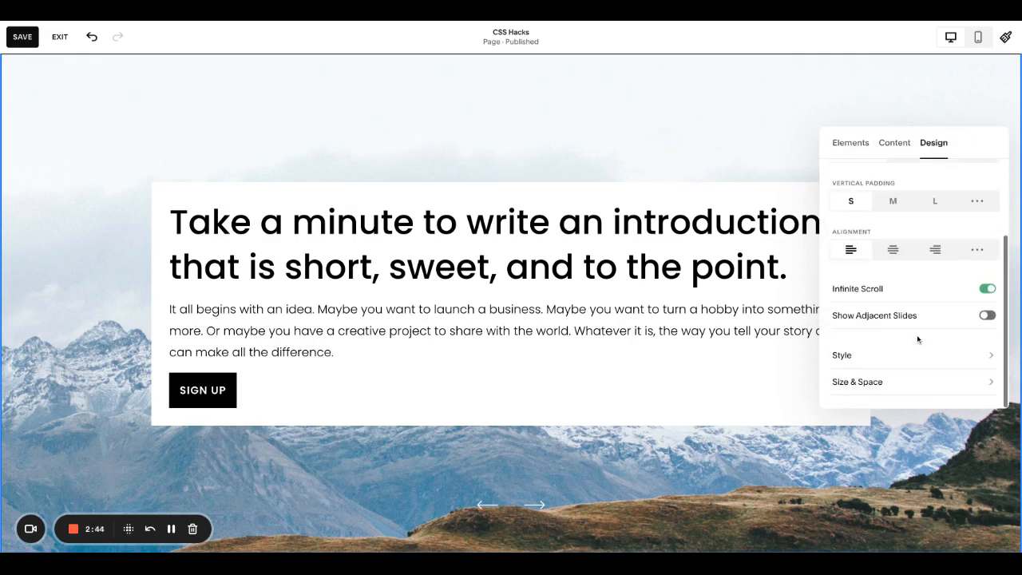
left_click(913, 381)
scroll(942, 239, "down", 3)
left_click(860, 302)
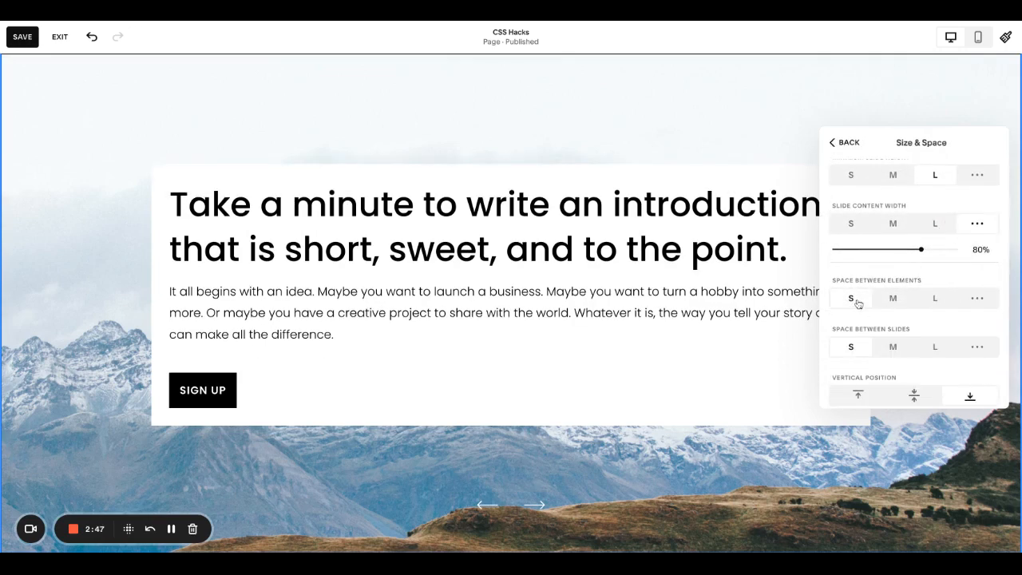
left_click(934, 298)
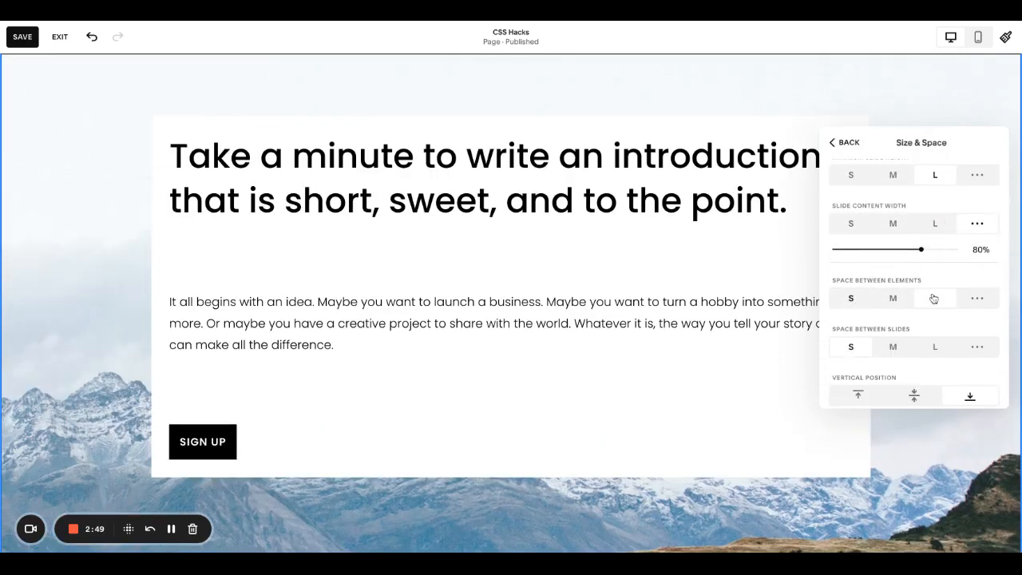
left_click(846, 305)
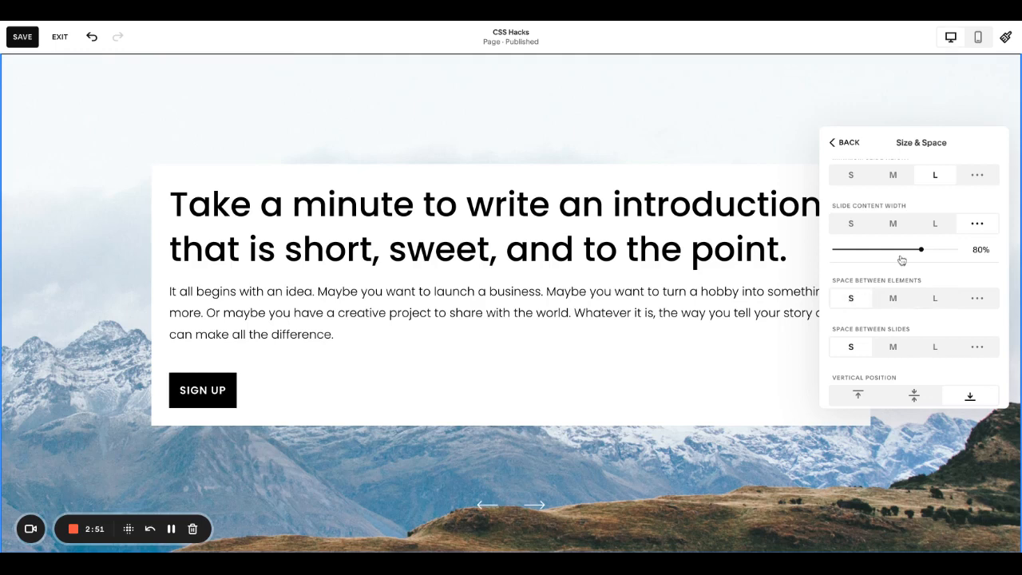
Step: Try the middle vertical position for the slide content, return it to the bottom, and set its horizontal position to left
scroll(902, 260, "down", 2)
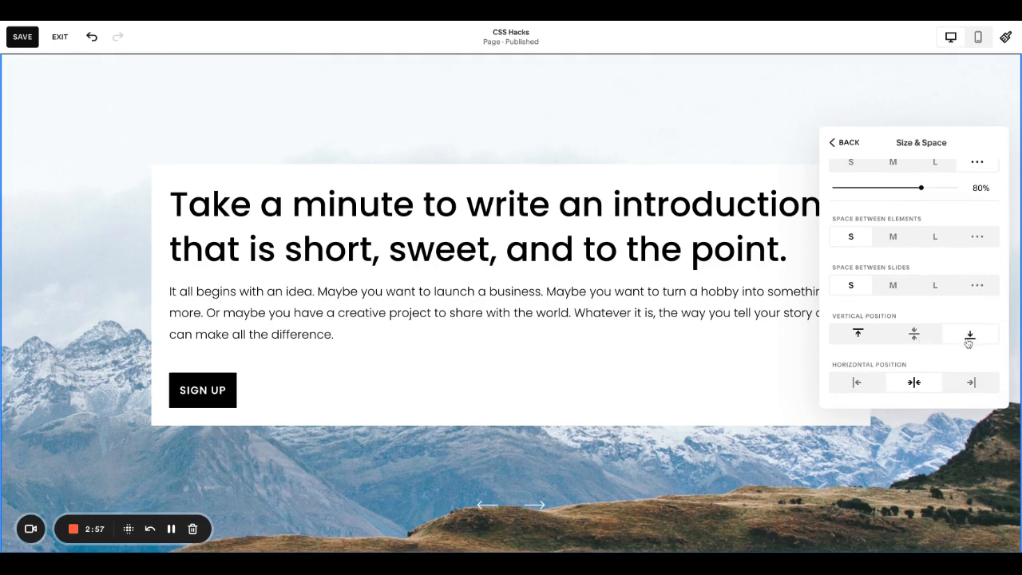
left_click(925, 341)
scroll(697, 356, "down", 1)
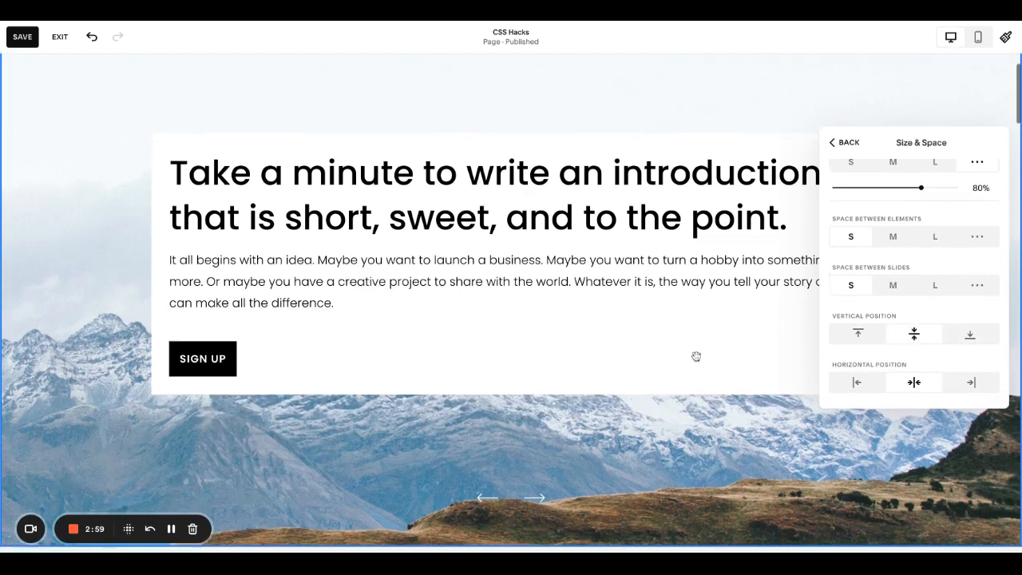
scroll(696, 357, "up", 1)
left_click(981, 342)
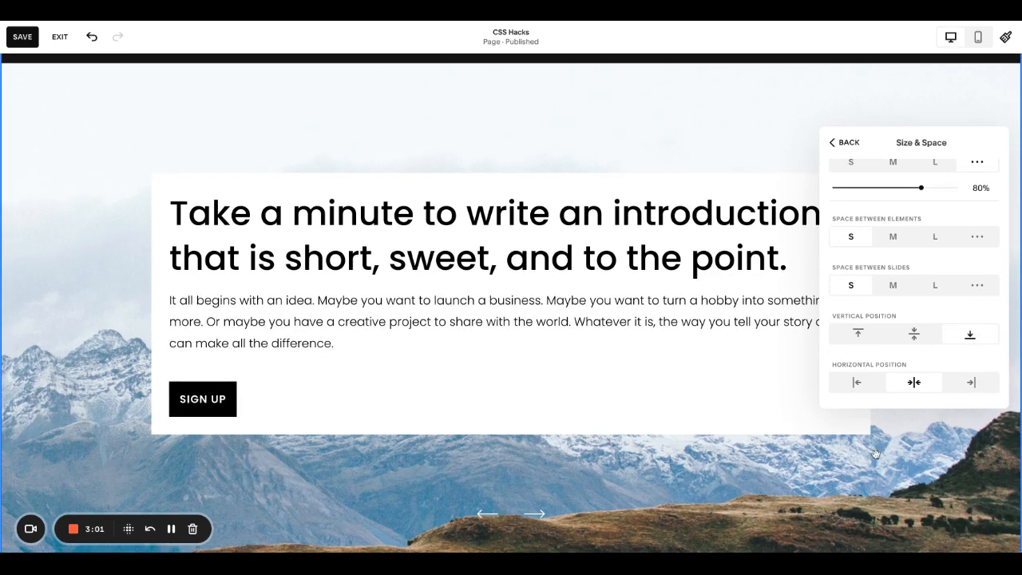
left_click(870, 387)
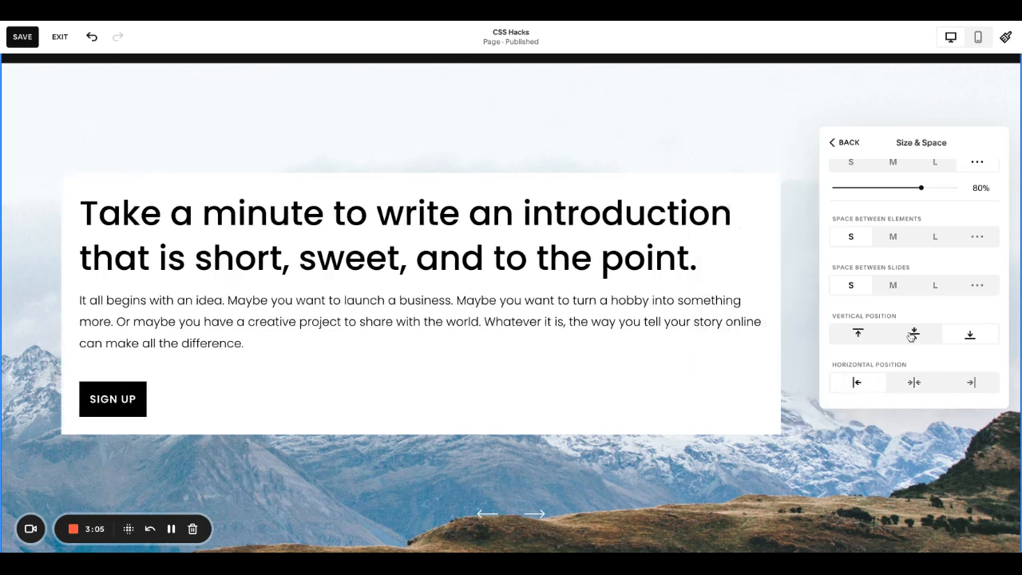
scroll(883, 181, "up", 3)
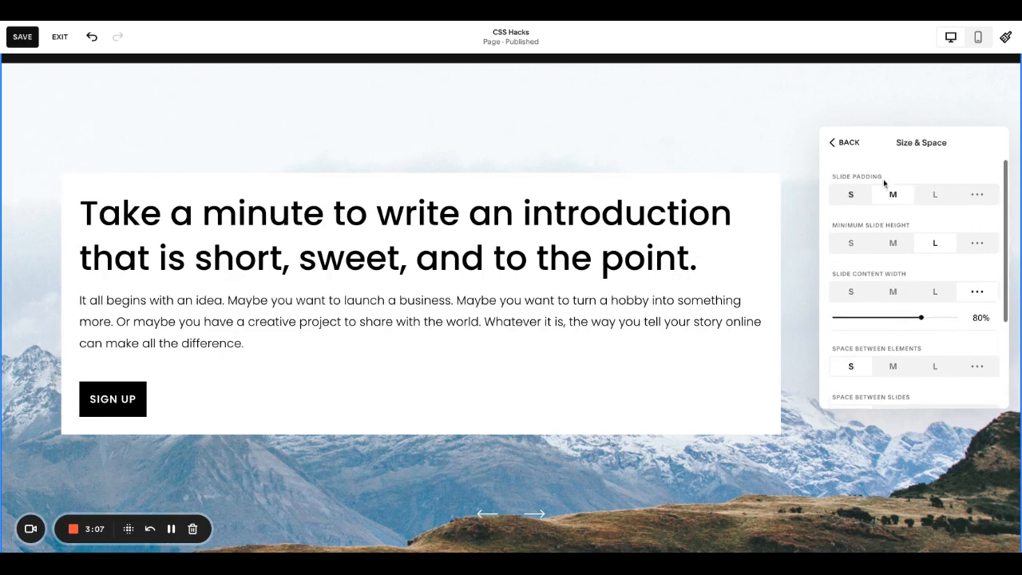
Step: Align the slideshow's bottom navigation arrows to the left in the style settings
left_click(848, 144)
scroll(929, 323, "down", 3)
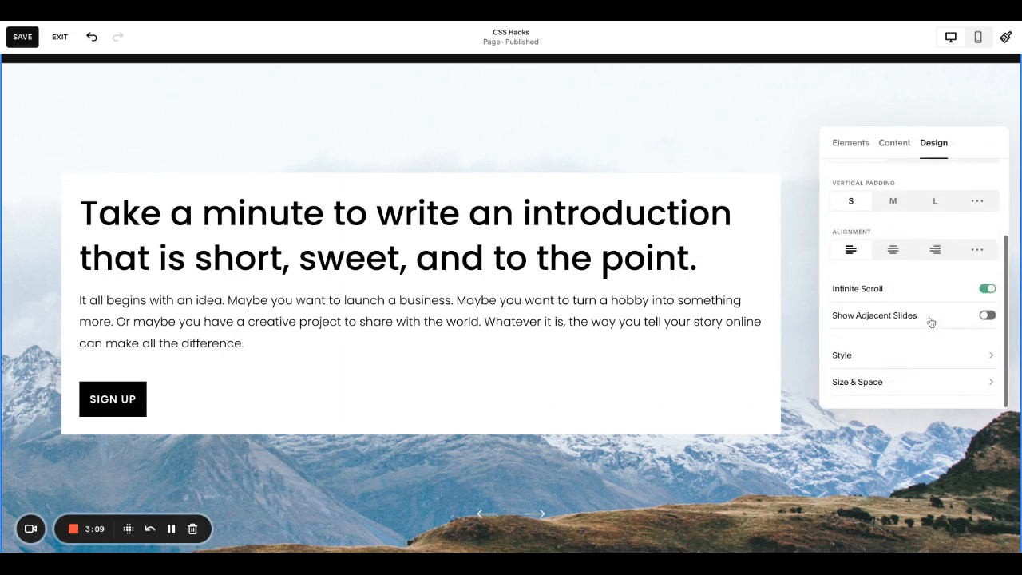
left_click(919, 352)
scroll(910, 293, "down", 1)
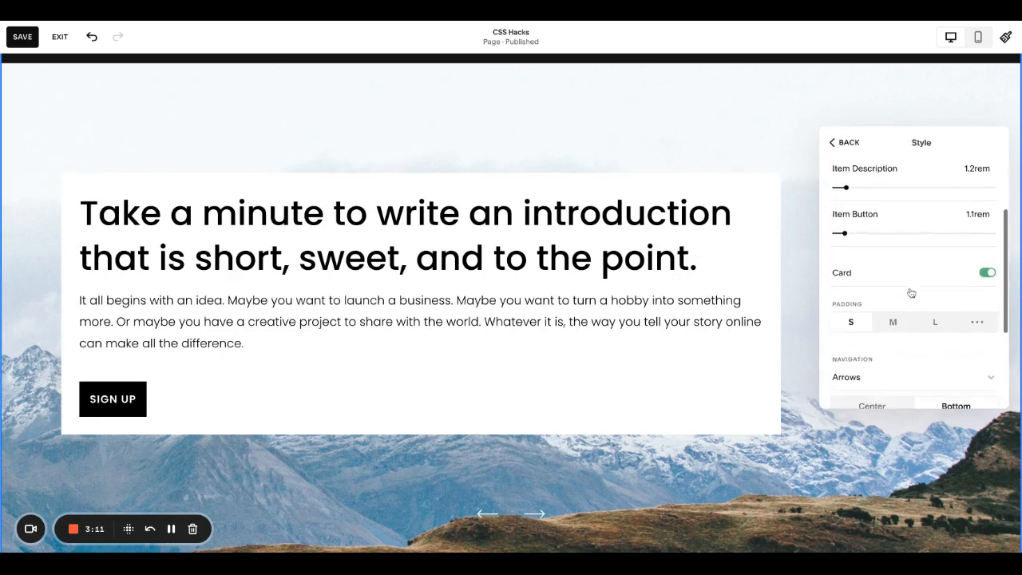
scroll(911, 292, "down", 5)
left_click(860, 288)
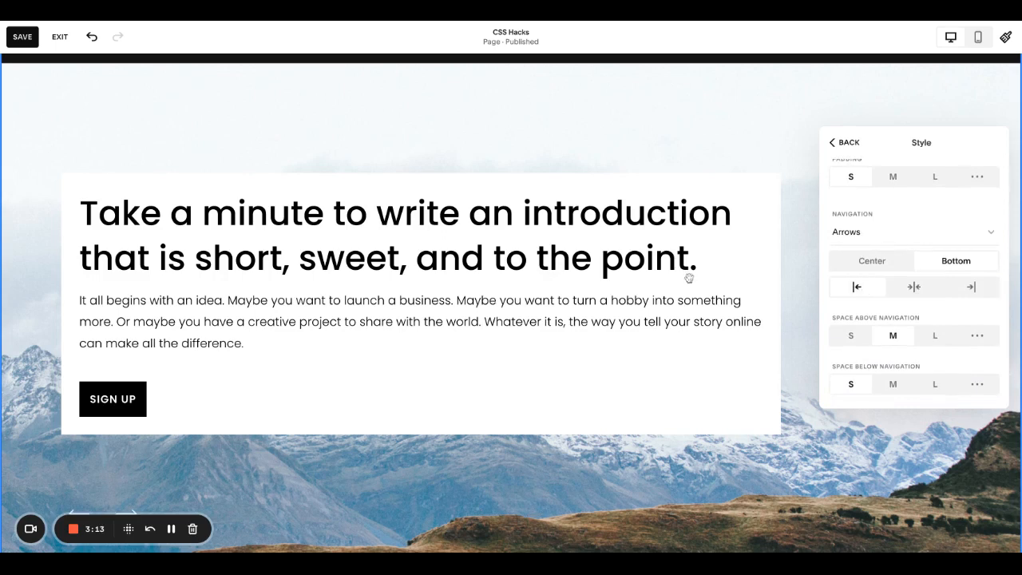
scroll(689, 278, "down", 1)
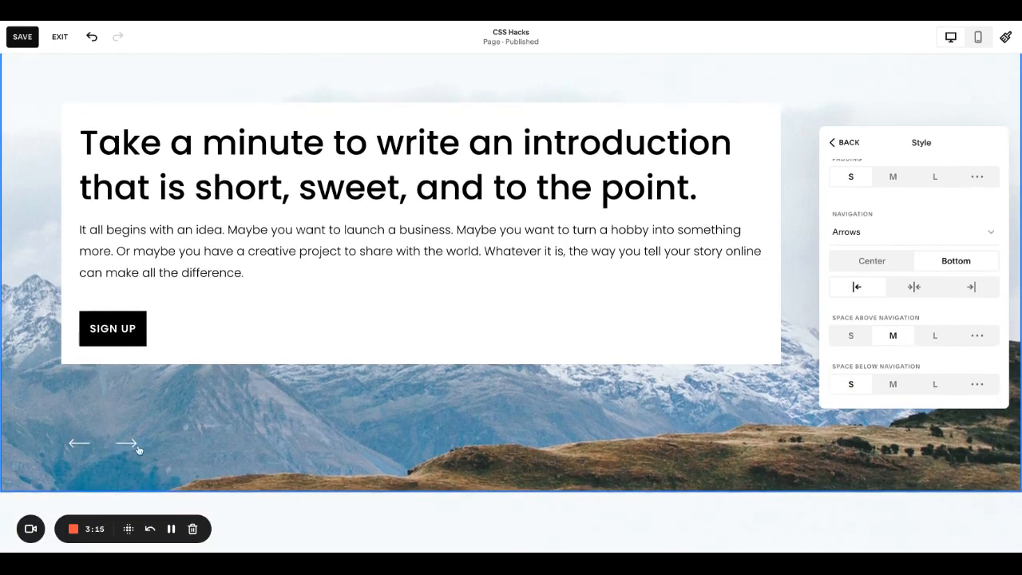
Step: Try aligning the navigation arrows to the right, return them to the left, and close the section's settings
left_click(973, 288)
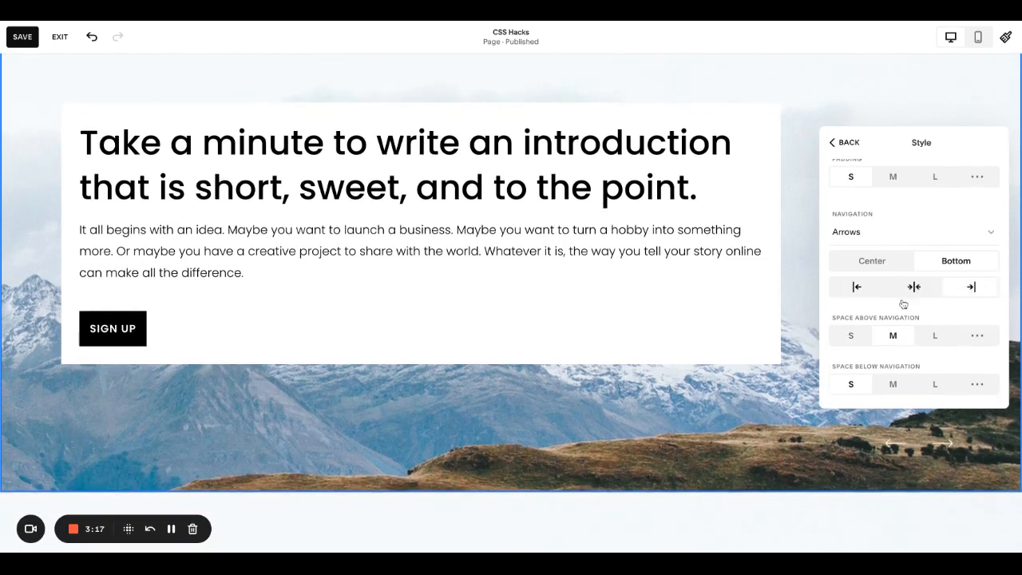
scroll(715, 361, "up", 1)
scroll(926, 490, "down", 1)
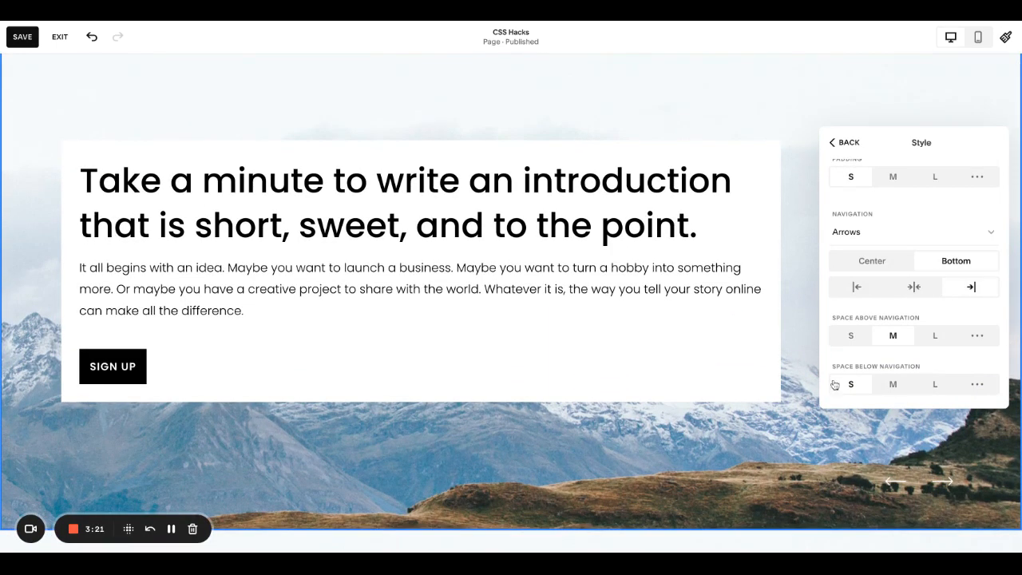
left_click(859, 288)
left_click(604, 111)
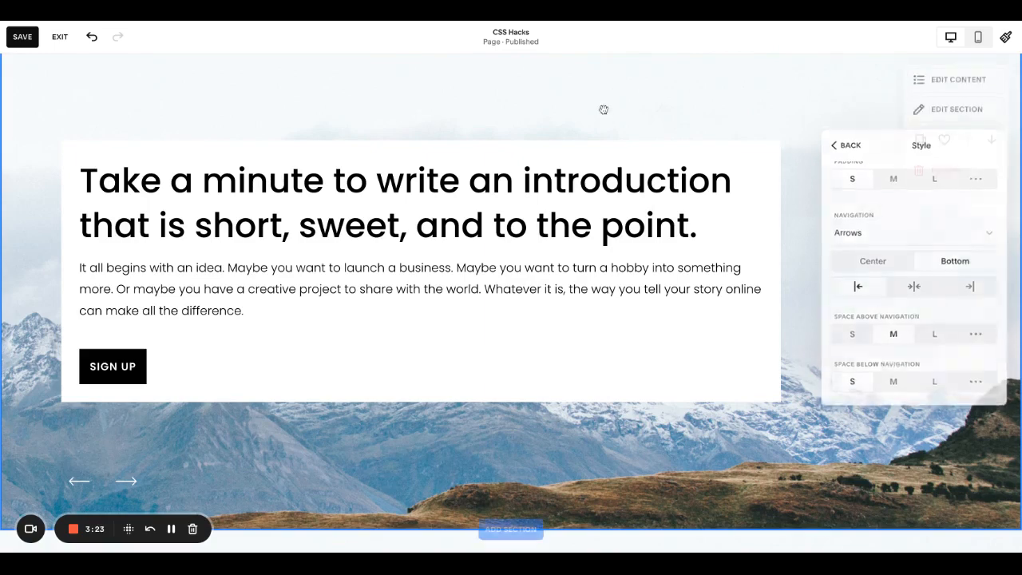
scroll(624, 157, "up", 2)
scroll(679, 162, "down", 1)
scroll(853, 234, "down", 1)
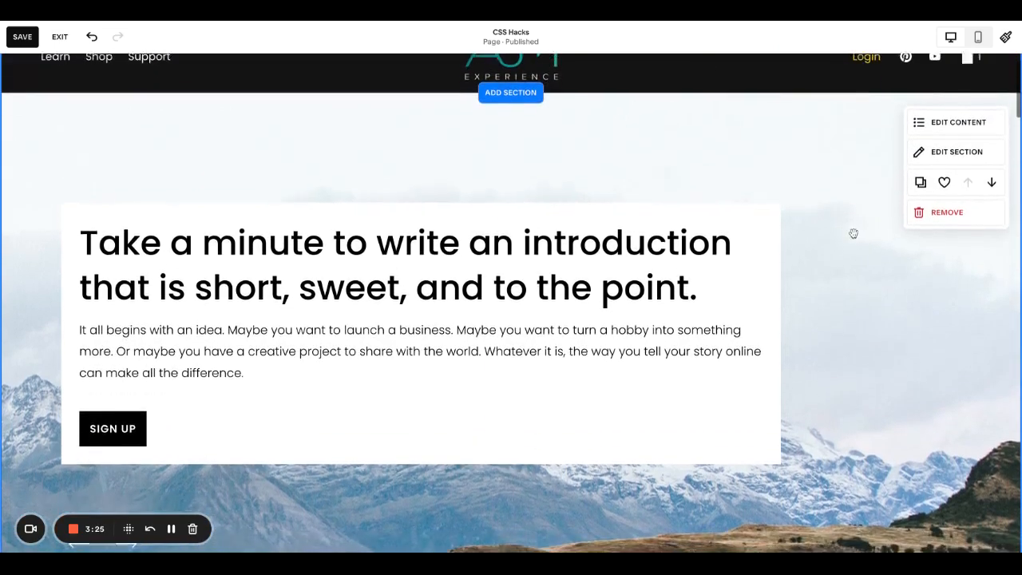
scroll(854, 234, "up", 1)
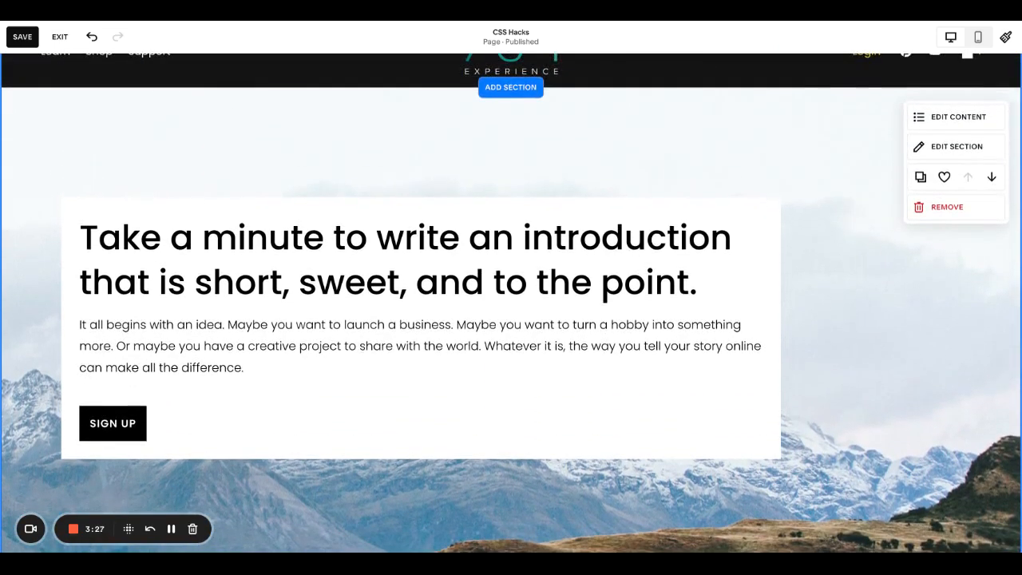
scroll(511, 302, "up", 1)
scroll(511, 302, "down", 1)
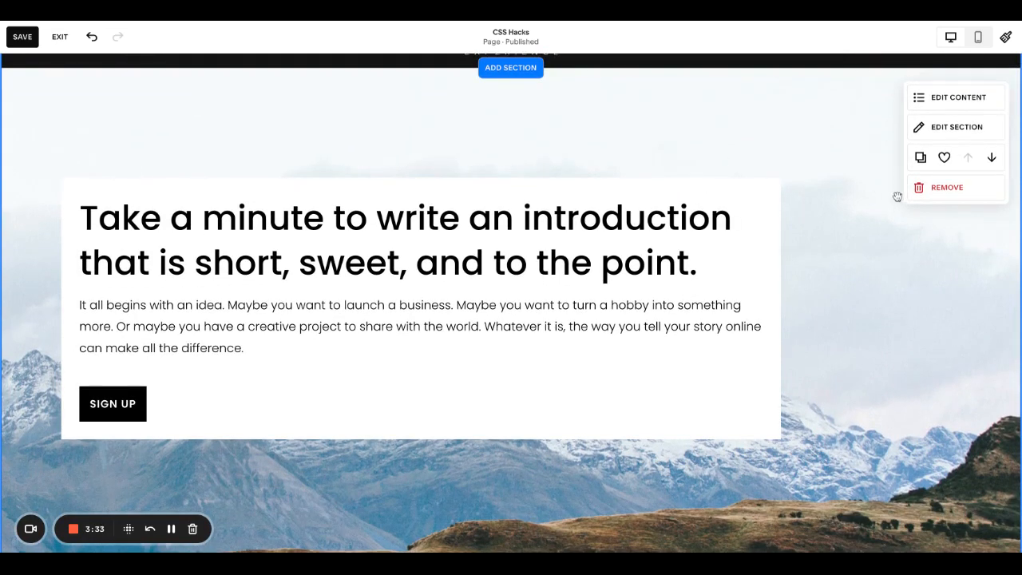
Step: Open the color settings in the site styles
scroll(926, 235, "up", 1)
left_click(1005, 38)
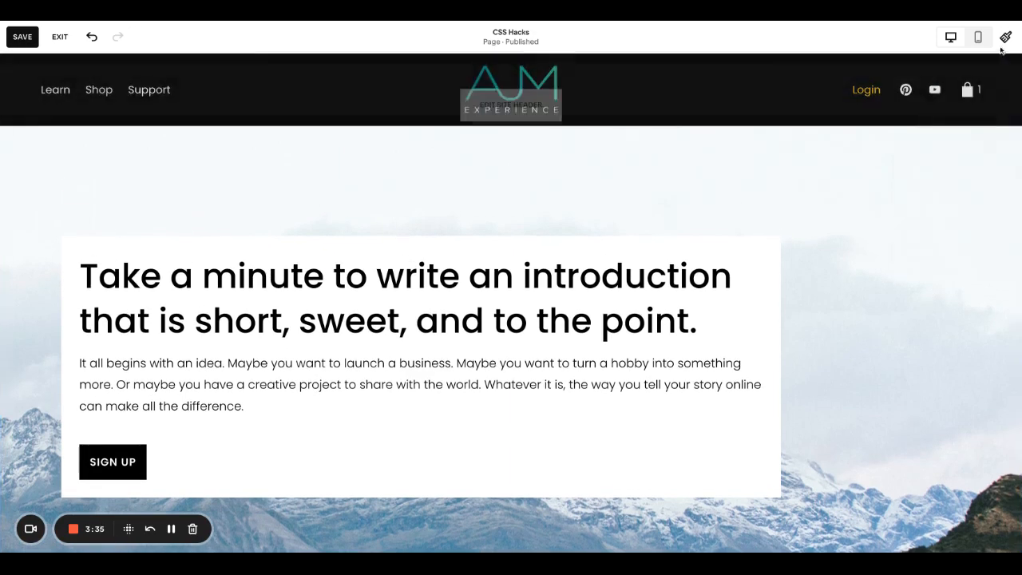
left_click(570, 322)
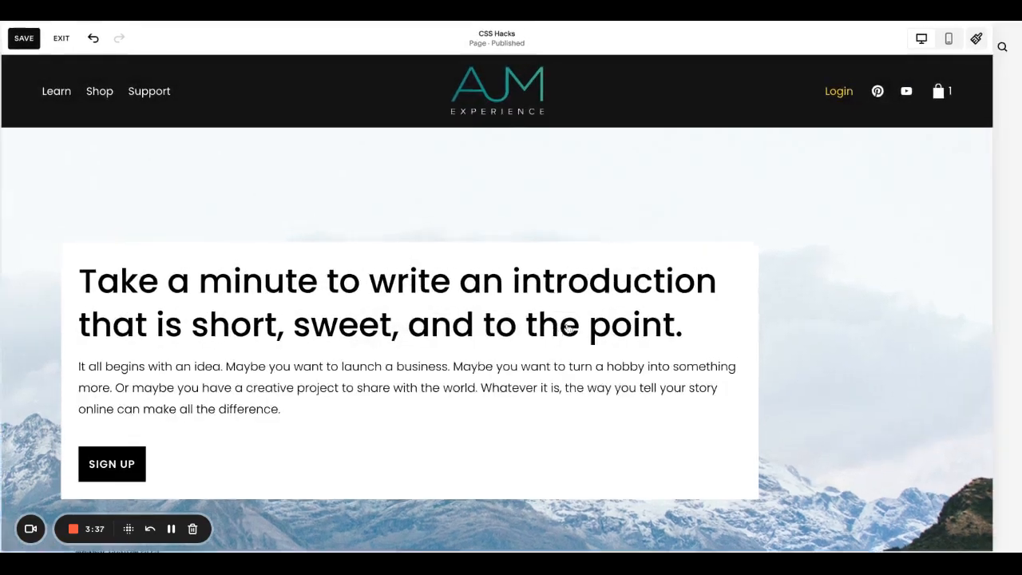
left_click(853, 166)
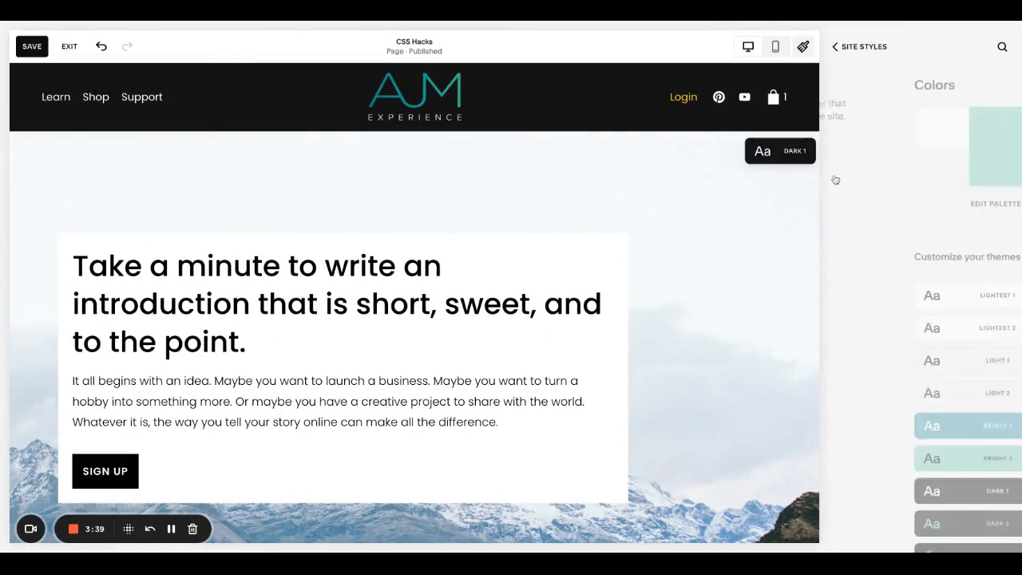
Step: In the Dark 1 theme's banner slideshow colors, make the white card background partly transparent, at about three quarters opacity
scroll(718, 221, "down", 2)
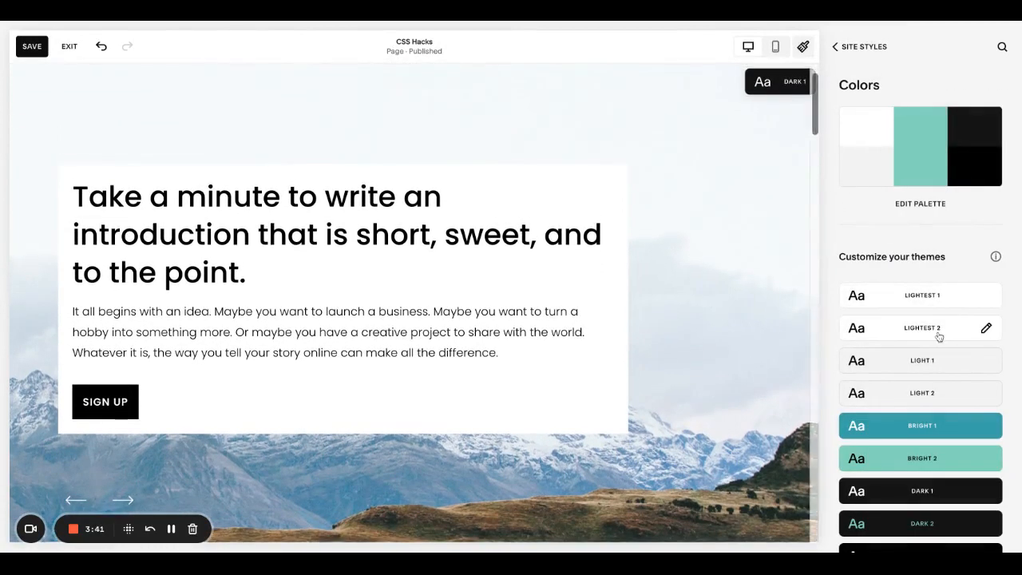
scroll(986, 327, "down", 3)
left_click(985, 389)
scroll(952, 270, "down", 12)
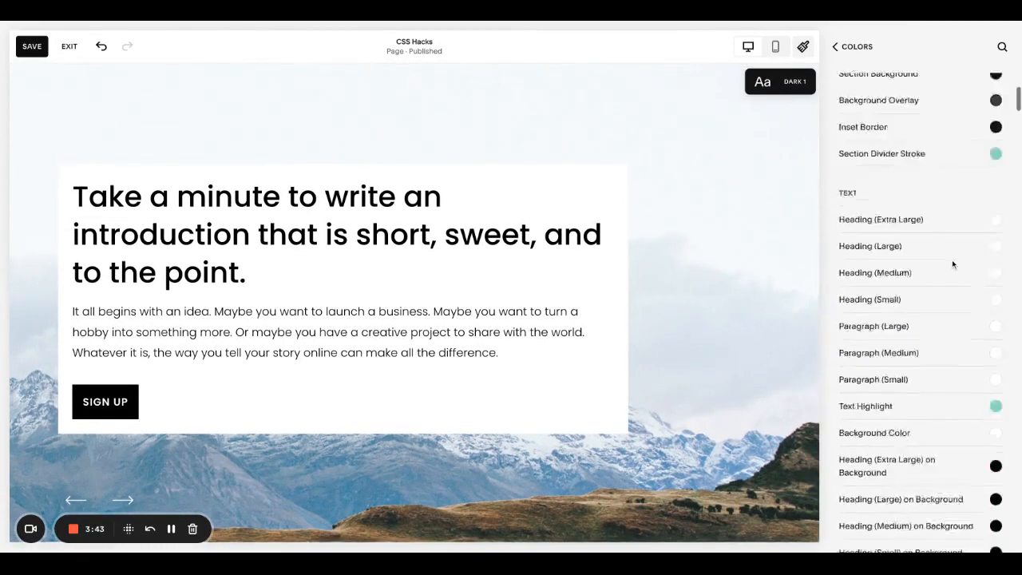
scroll(953, 264, "down", 10)
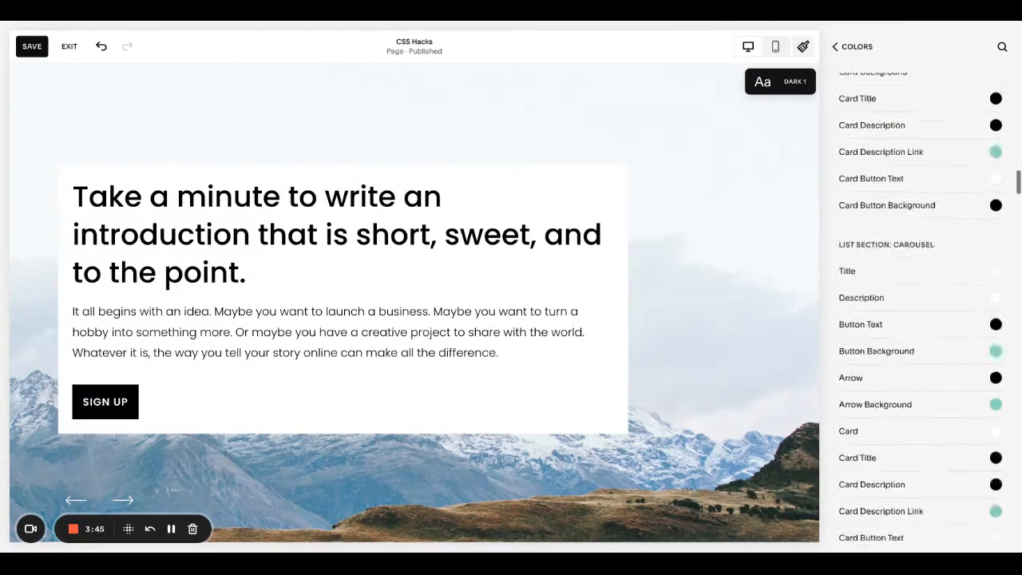
scroll(921, 321, "down", 3)
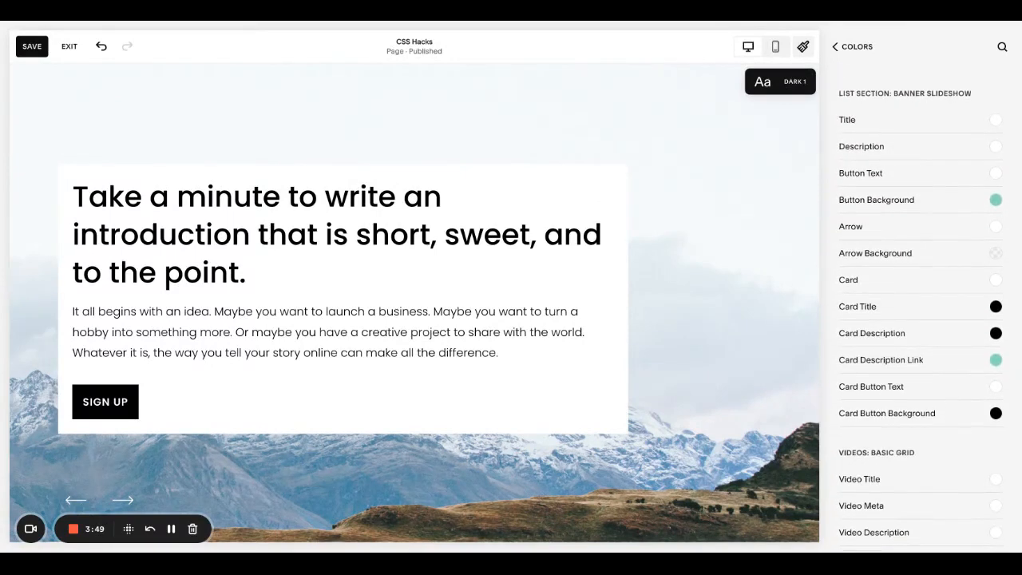
left_click(999, 283)
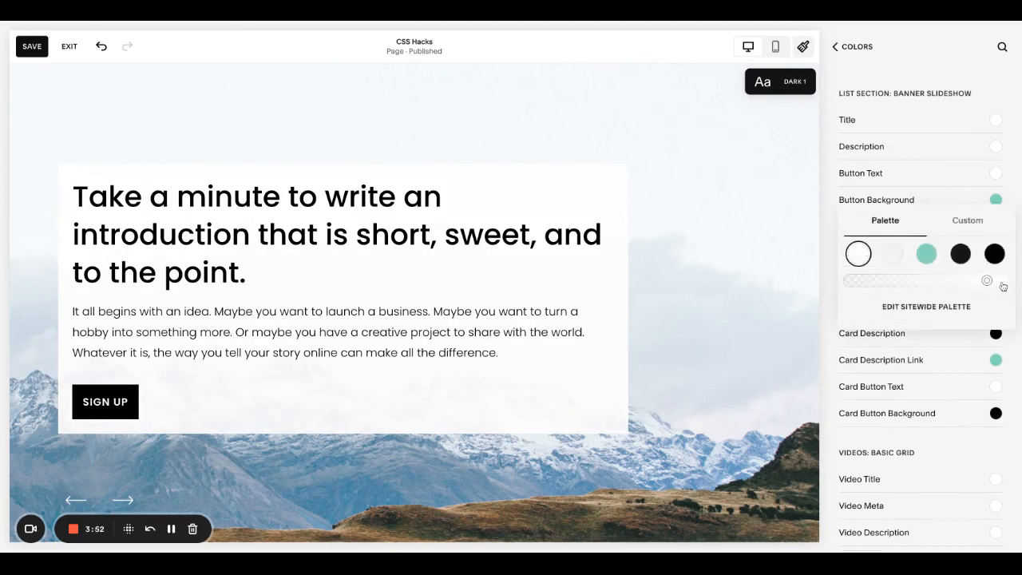
left_click_drag(977, 280, 972, 280)
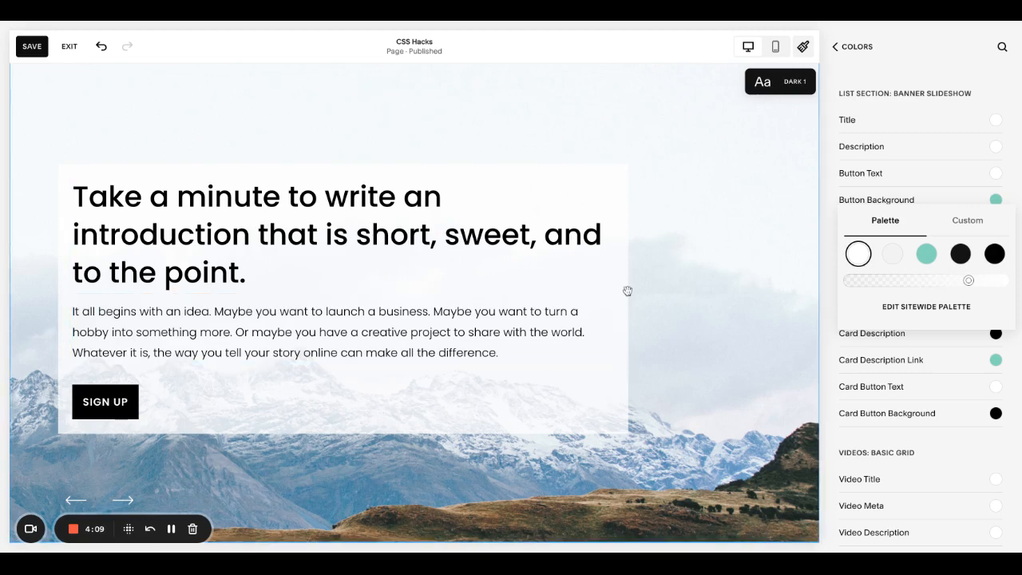
left_click(826, 325)
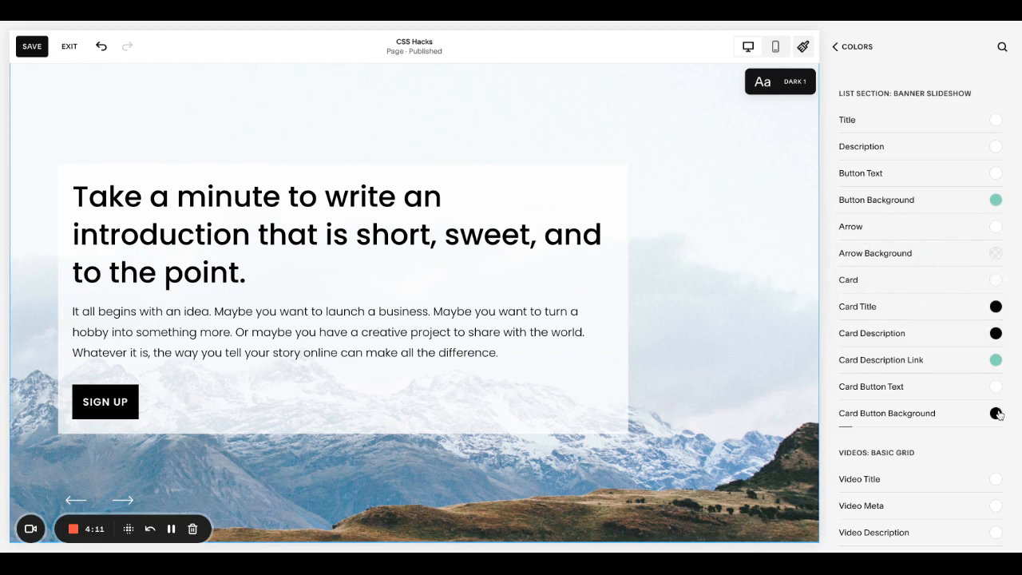
Step: Change the banner slideshow's card button background to the palette's teal green
left_click(996, 413)
left_click(885, 303)
left_click(927, 387)
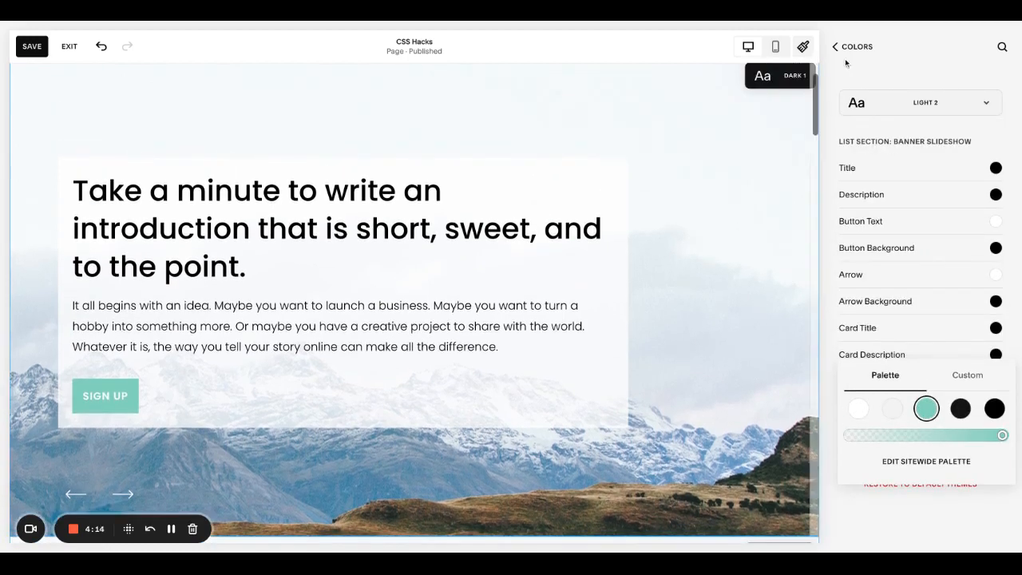
Step: Close the site styles, then save the page and exit editing
left_click(851, 50)
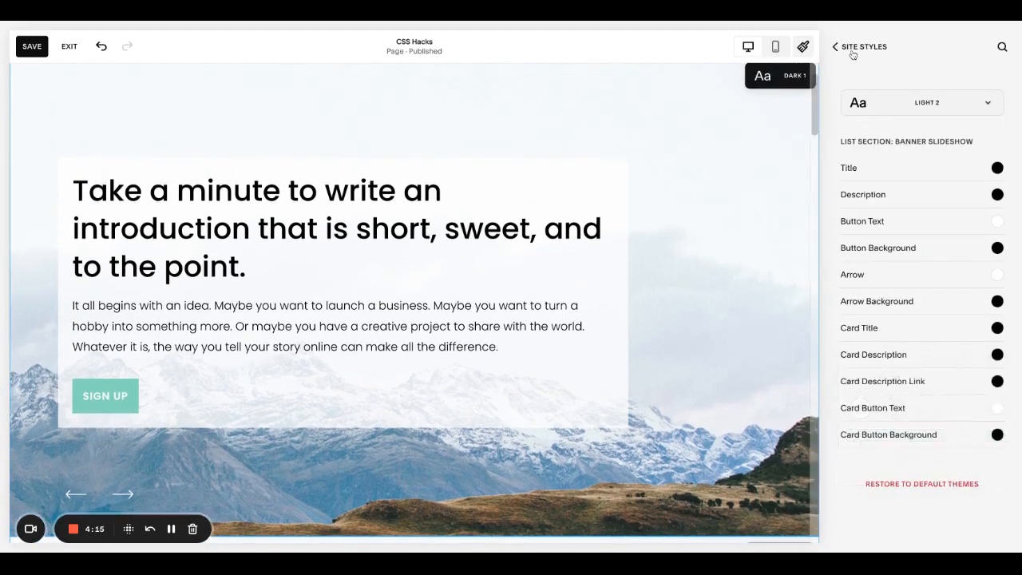
left_click(853, 54)
left_click(853, 53)
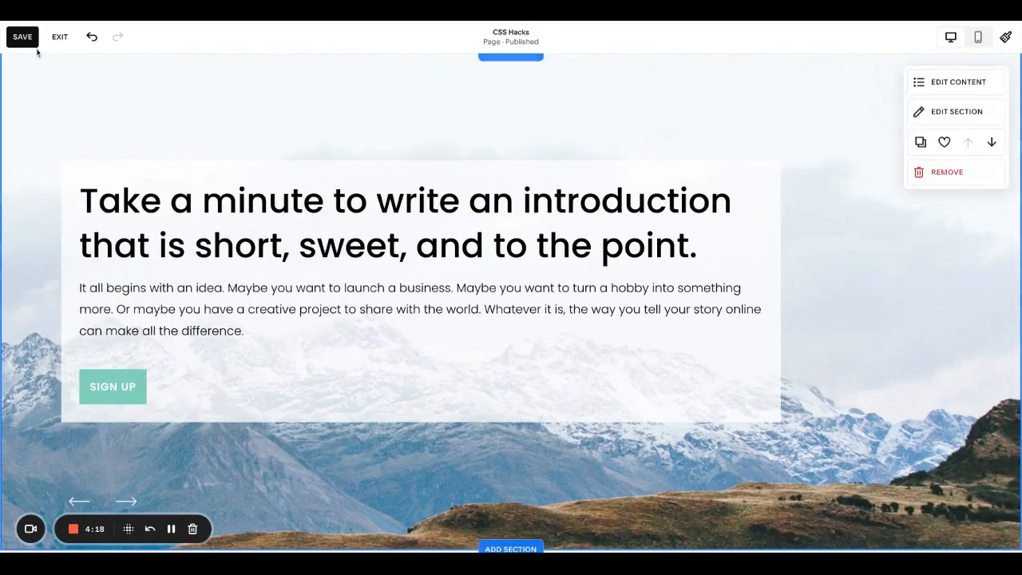
left_click(24, 37)
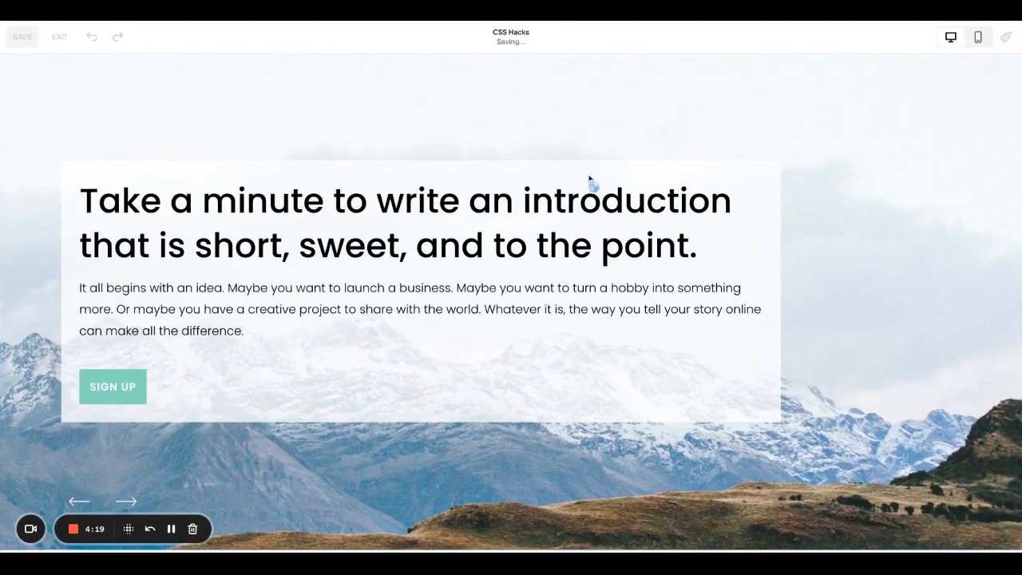
left_click(60, 37)
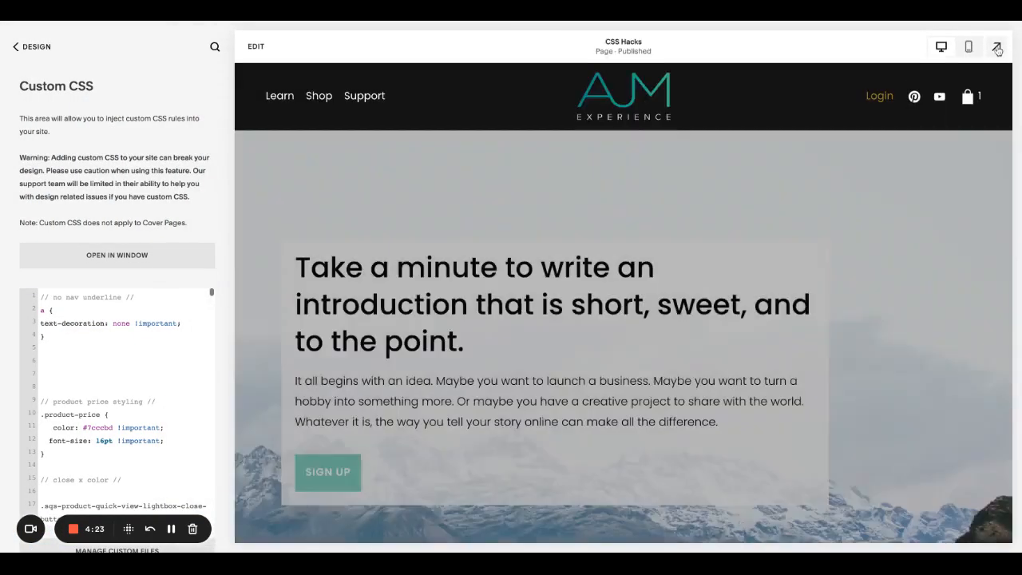
Step: Examine both banner slideshows in the full-size site preview and advance the first one to its next slide
left_click(998, 46)
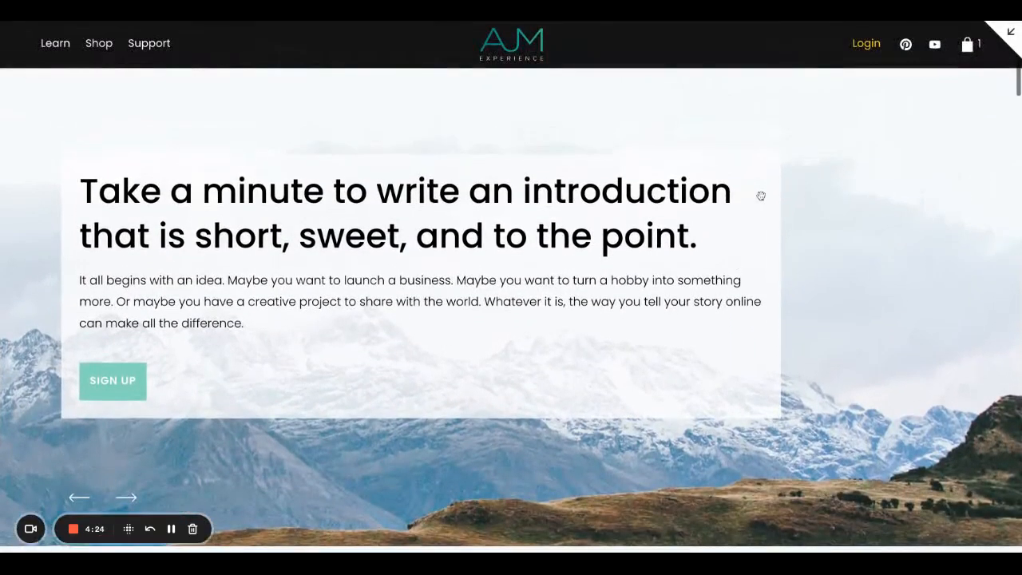
scroll(670, 515, "up", 2)
scroll(820, 350, "down", 1)
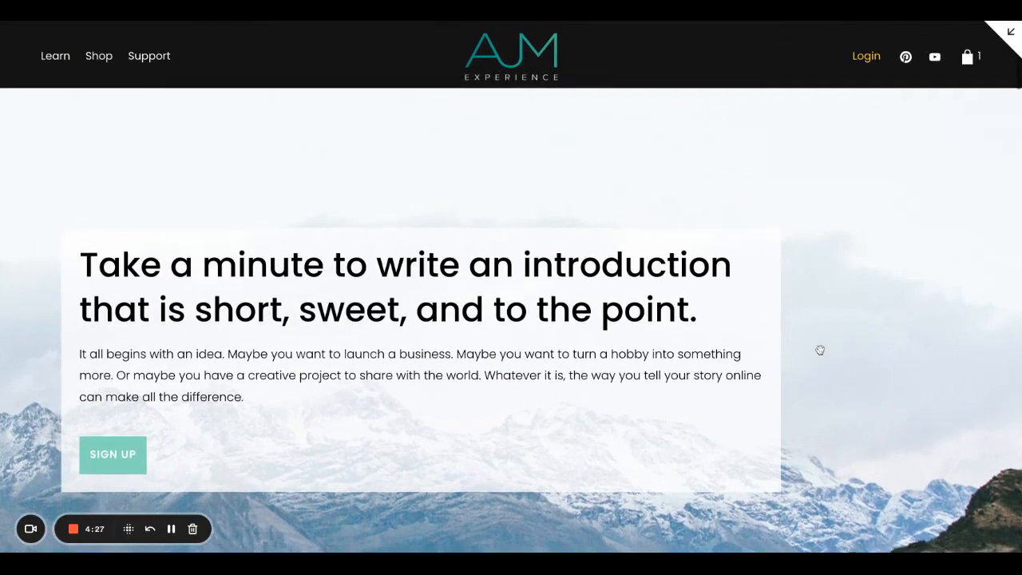
scroll(820, 350, "down", 2)
scroll(323, 429, "up", 2)
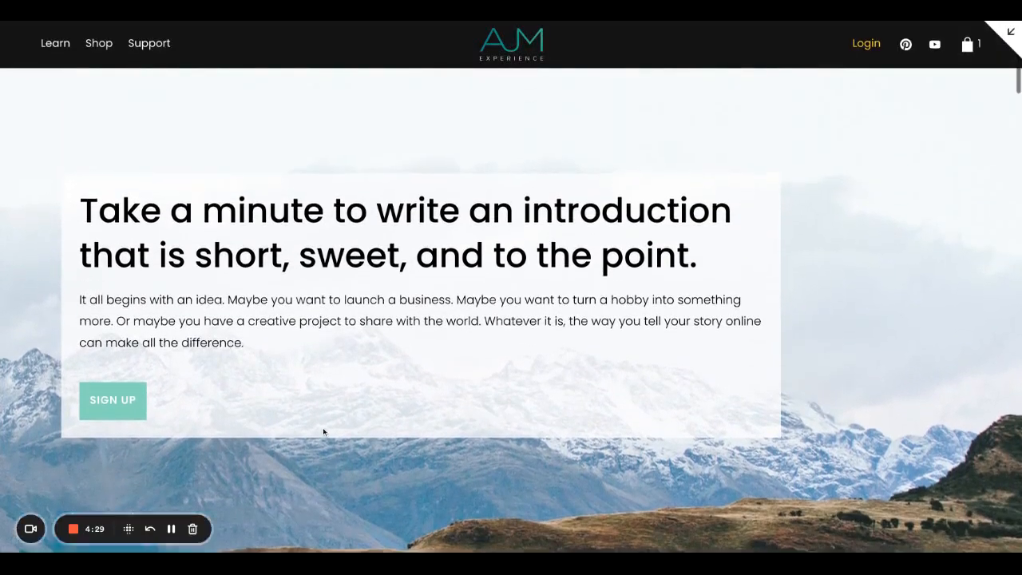
scroll(323, 431, "down", 2)
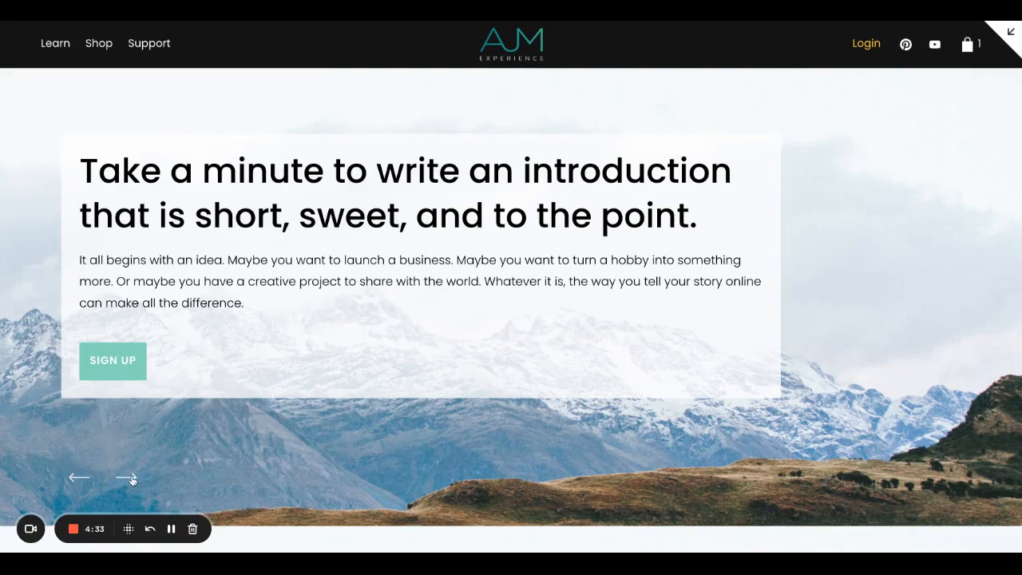
left_click(132, 479)
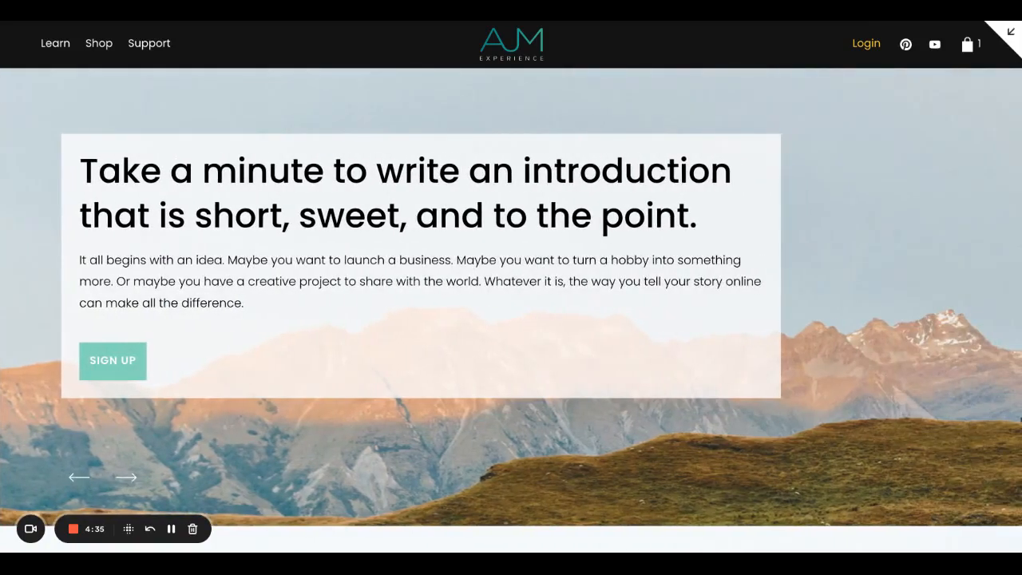
scroll(134, 488, "up", 1)
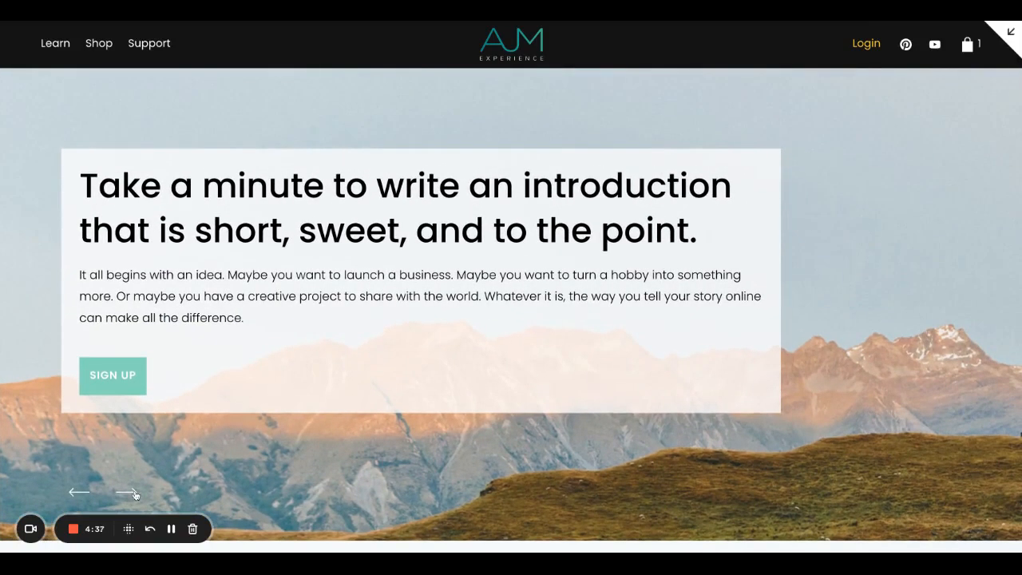
scroll(136, 495, "up", 3)
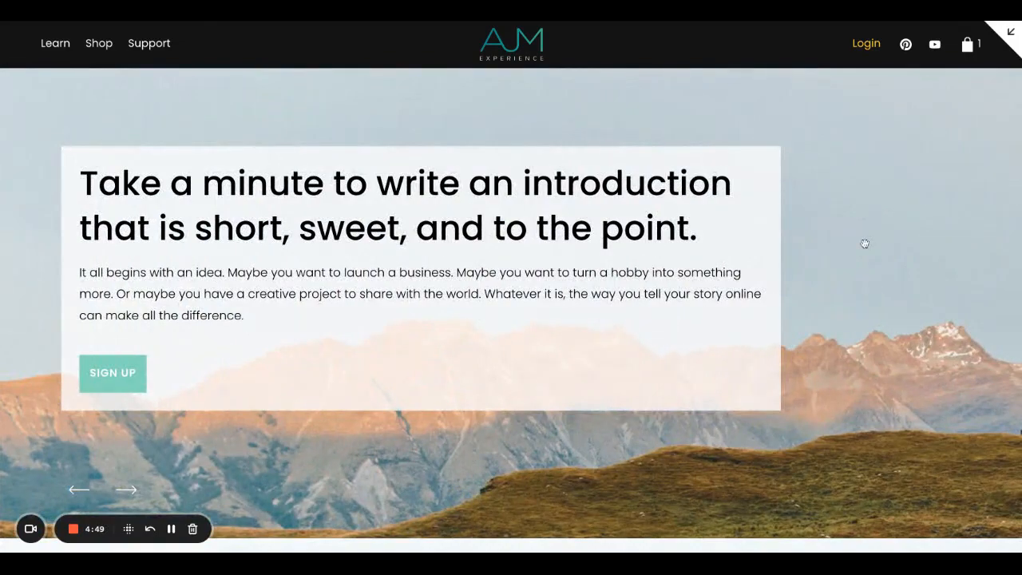
scroll(865, 244, "down", 5)
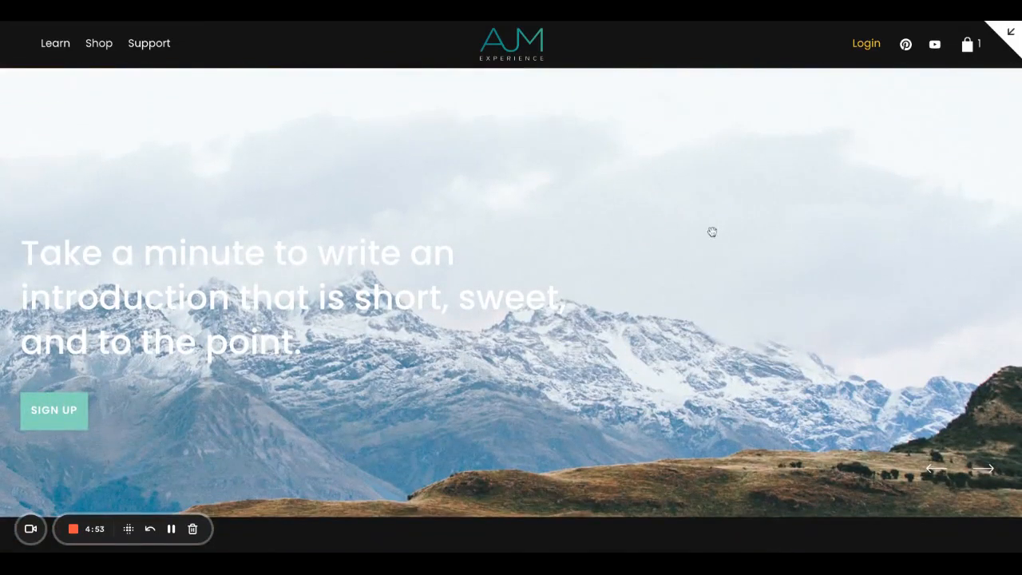
Step: Leave the preview, reopen the page for editing, and open the second banner slideshow's content and design settings
left_click(1008, 35)
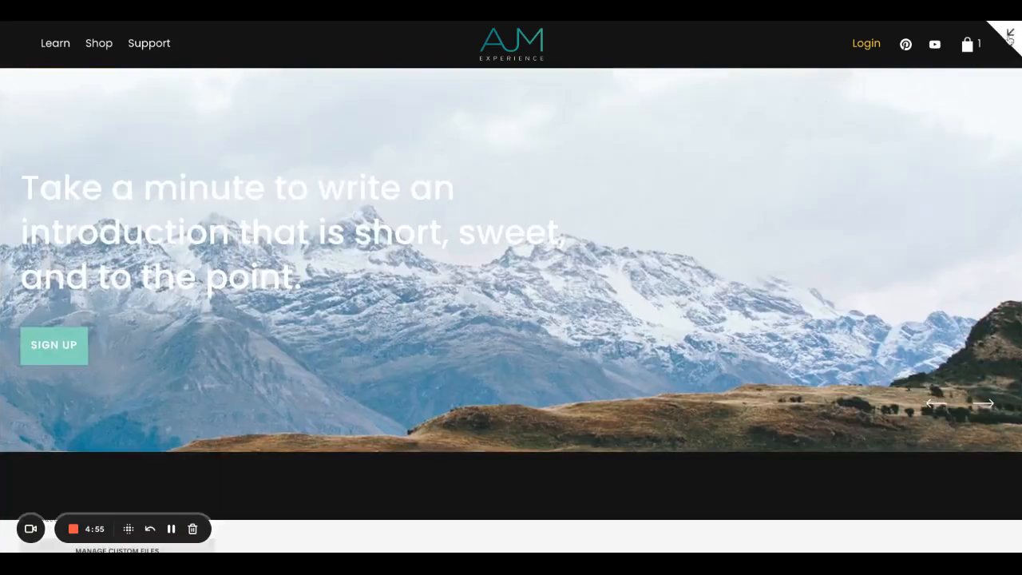
left_click(254, 47)
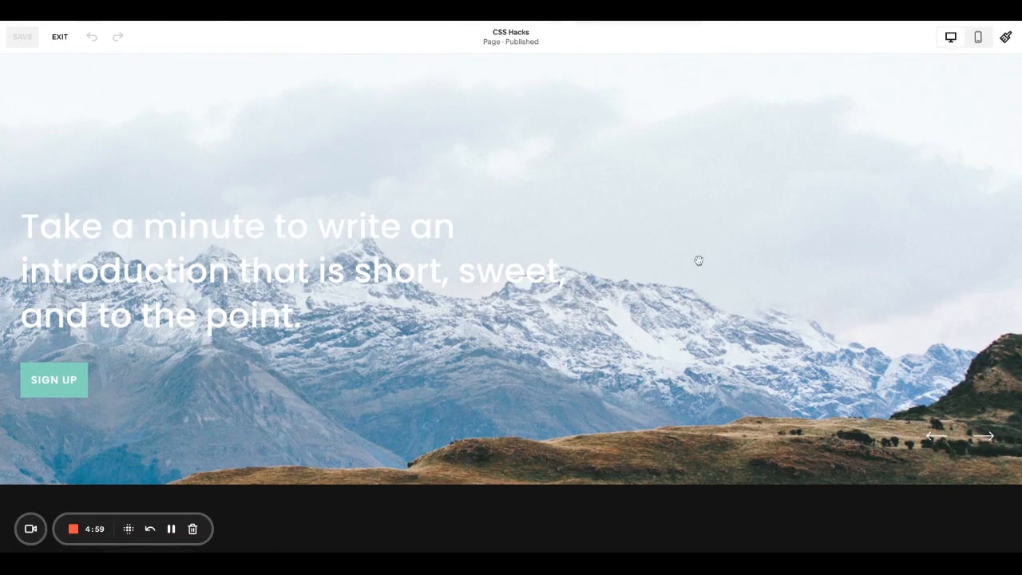
scroll(746, 191, "up", 1)
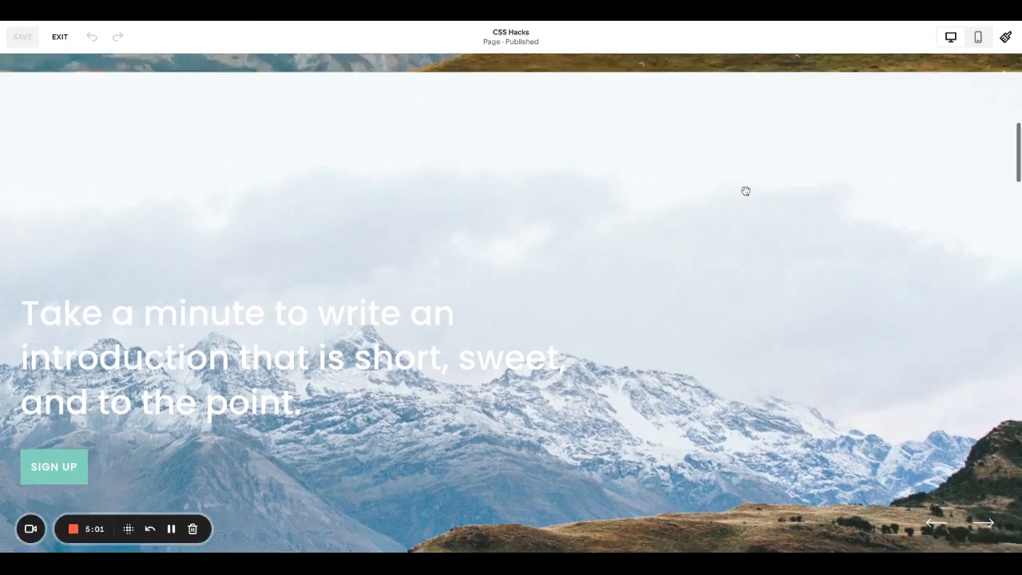
scroll(746, 192, "down", 1)
scroll(873, 183, "up", 1)
scroll(863, 183, "down", 7)
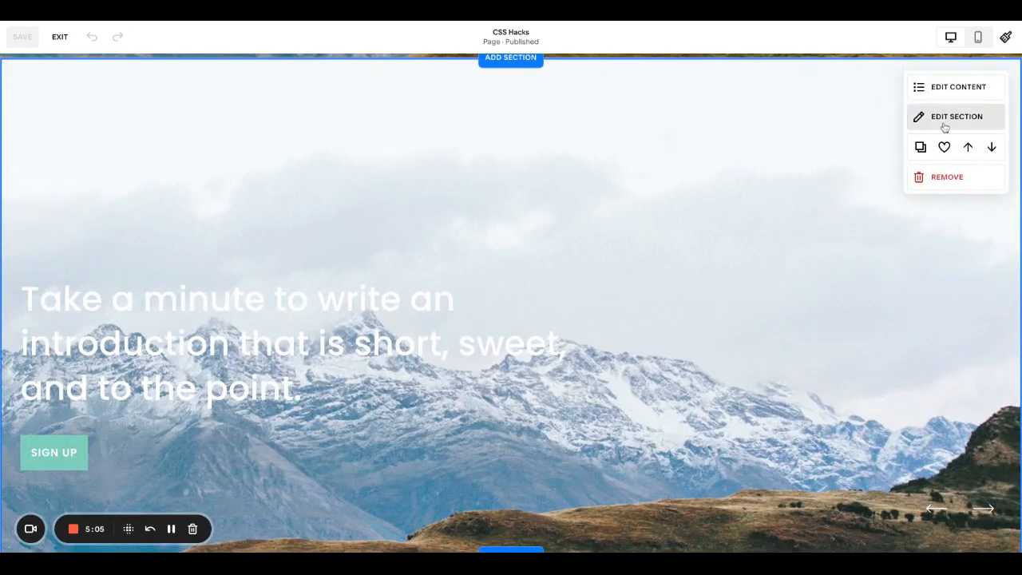
scroll(874, 127, "down", 1)
left_click(948, 83)
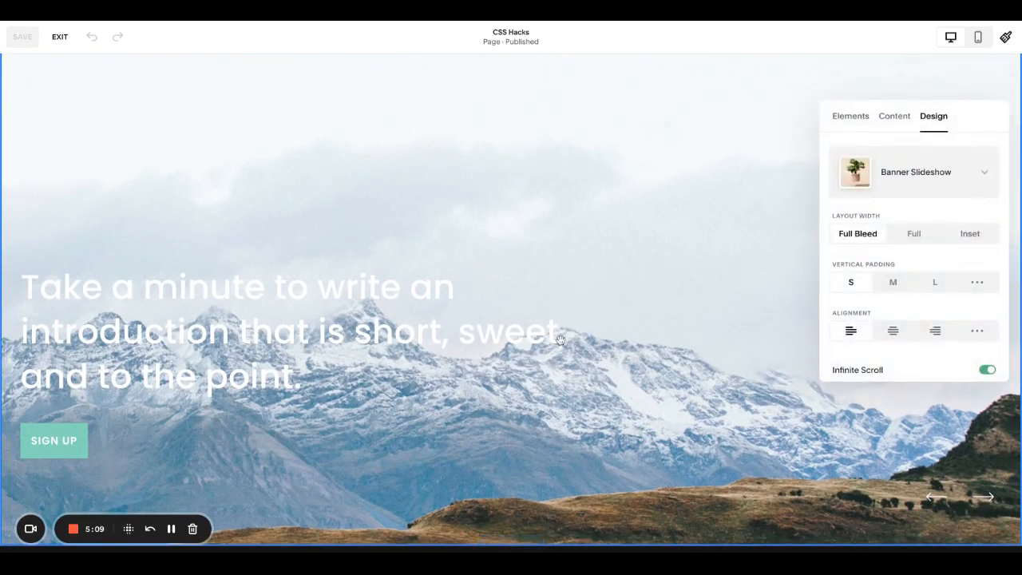
Step: Examine the second slideshow's style settings for its card and navigation arrows
scroll(634, 311, "down", 1)
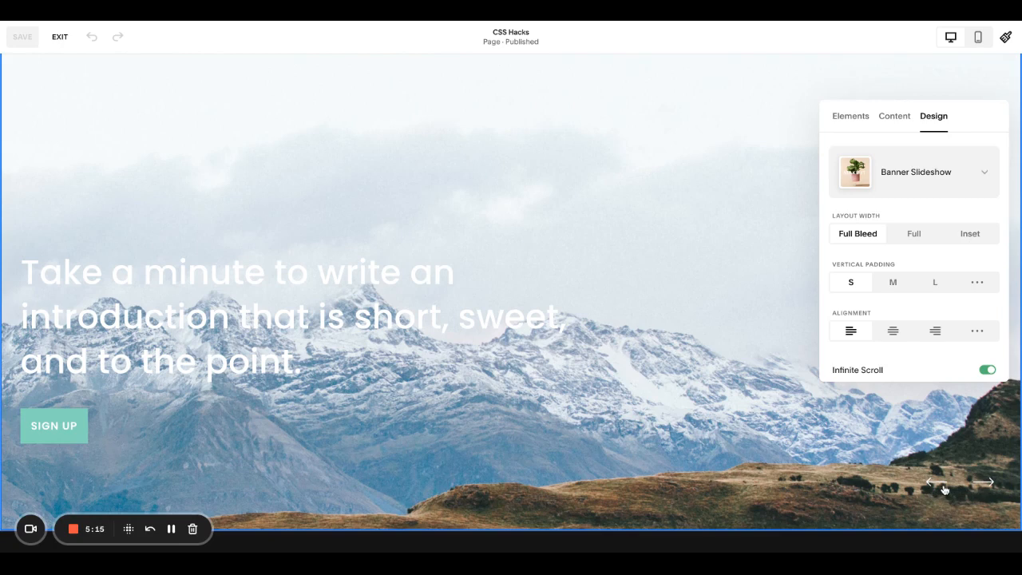
scroll(948, 478, "up", 1)
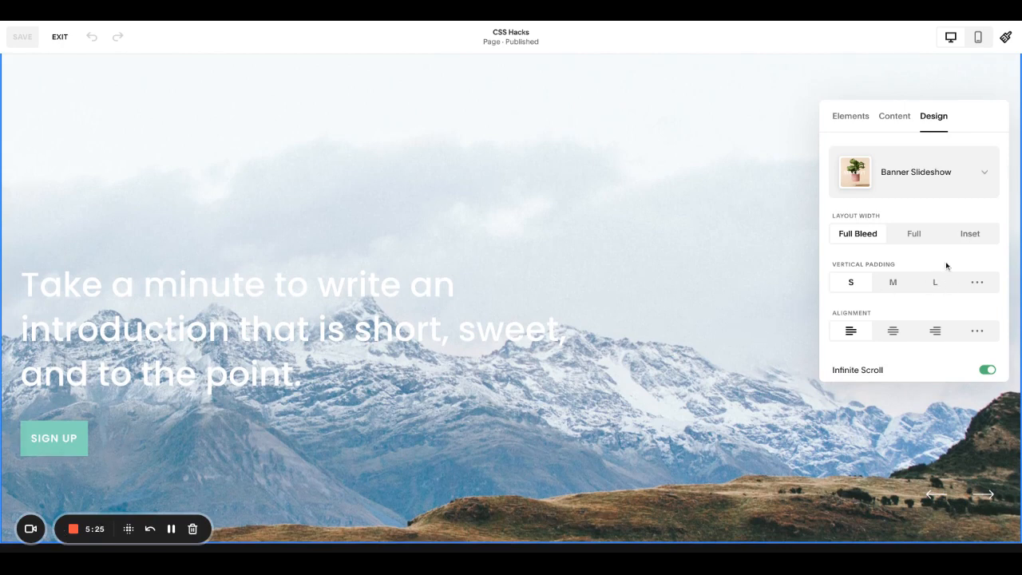
scroll(945, 264, "down", 3)
left_click(924, 328)
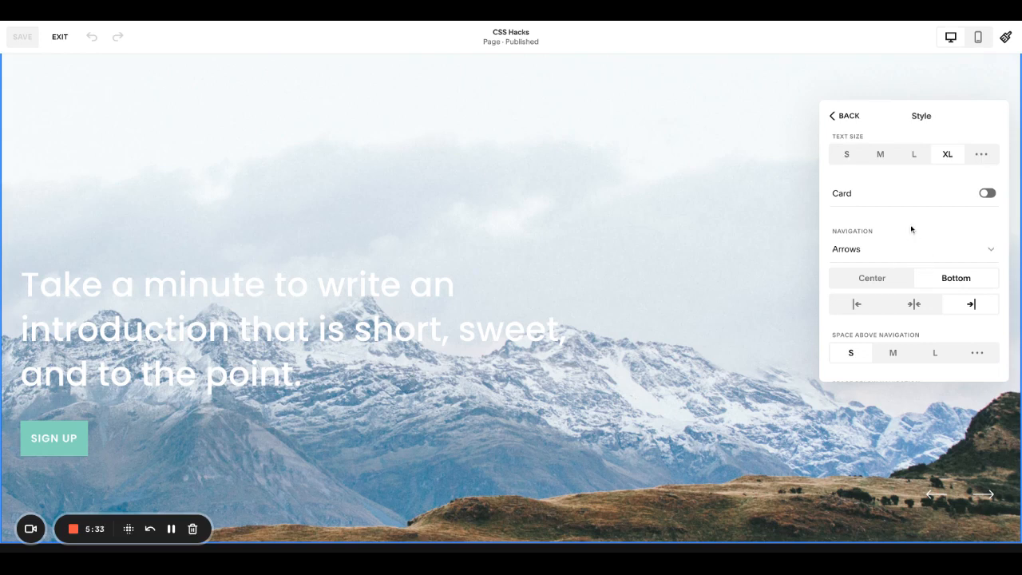
scroll(913, 229, "down", 1)
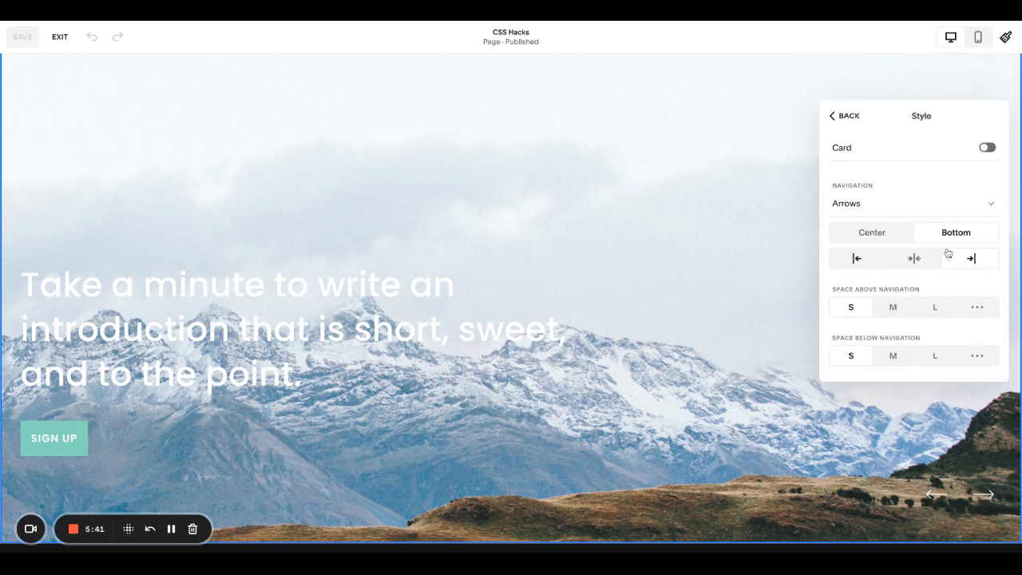
left_click(845, 115)
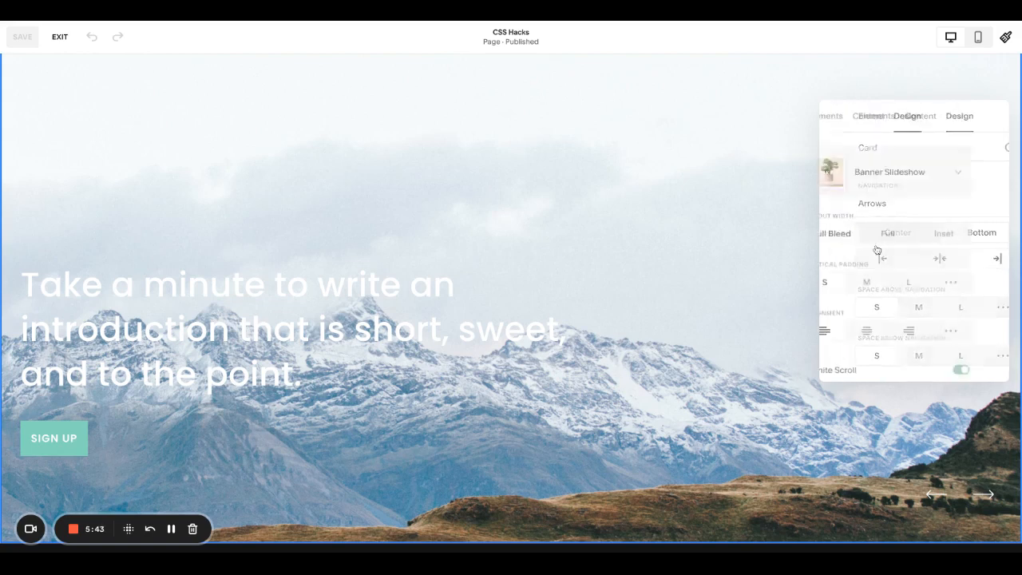
Step: Set the second slideshow's slide content width to 61% and review its spacing and position options
left_click(887, 356)
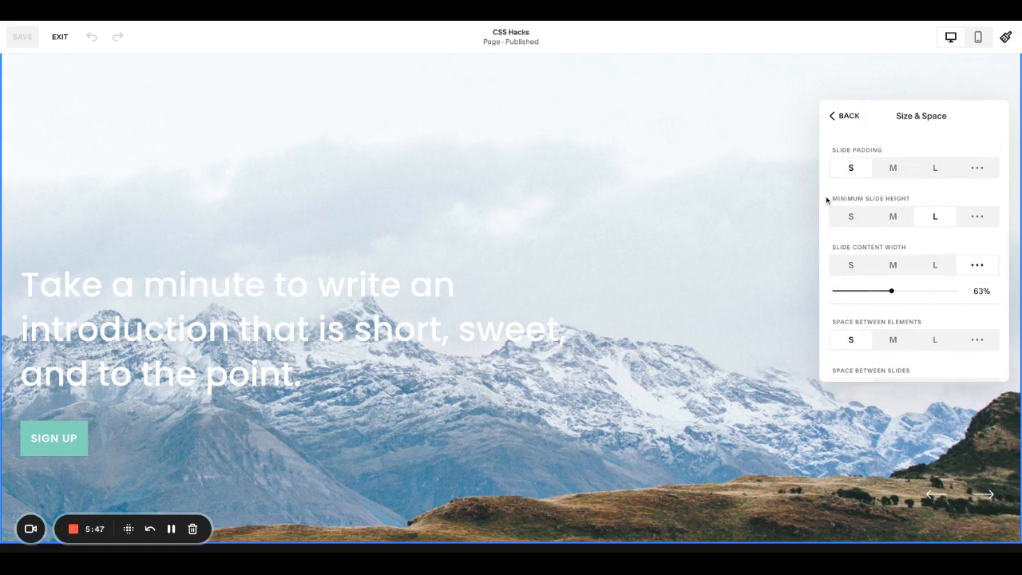
scroll(827, 174, "down", 3)
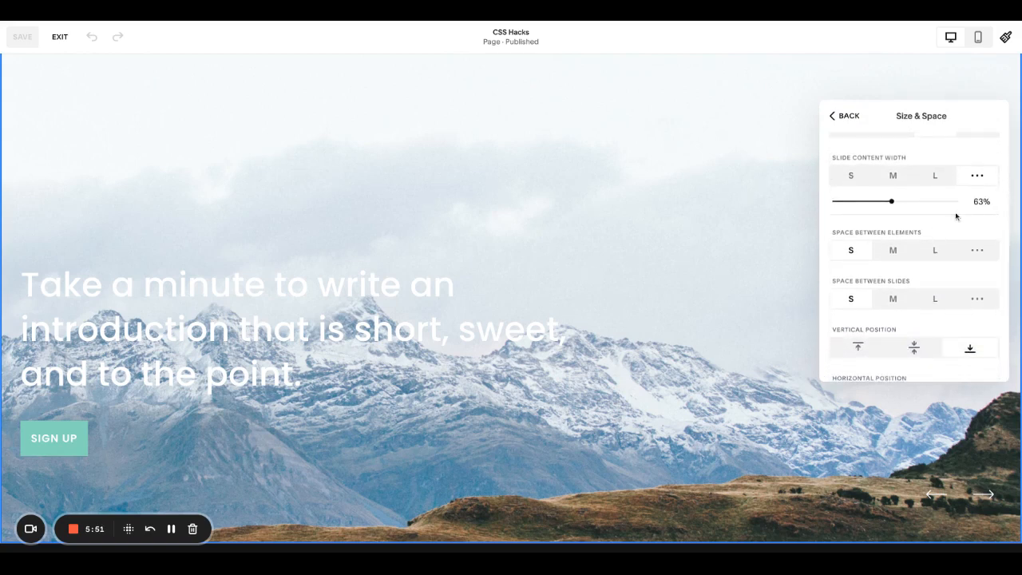
mouse_move(894, 201)
left_mouse_down()
mouse_move(881, 202)
mouse_move(905, 201)
mouse_move(888, 201)
left_mouse_up()
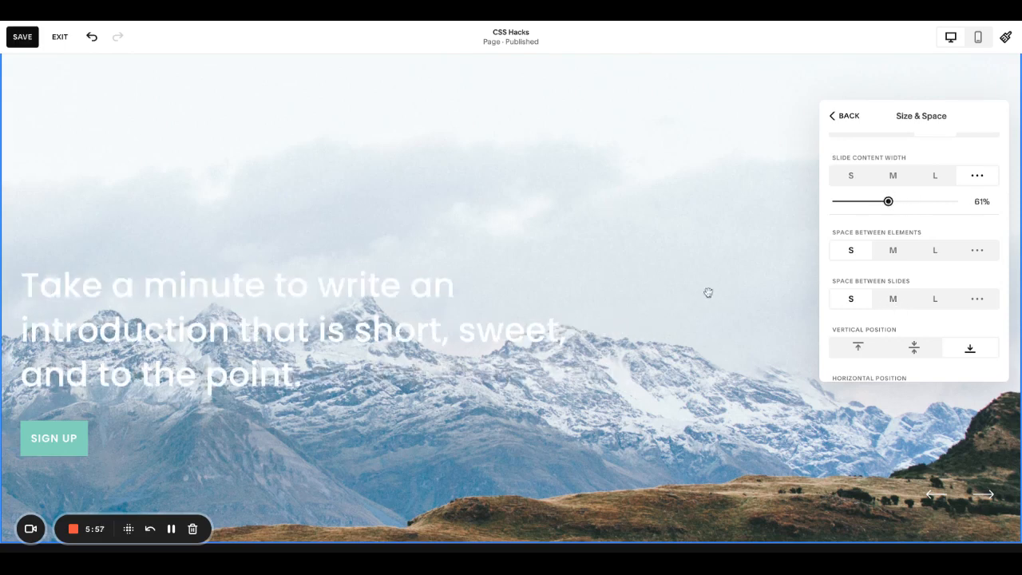
scroll(976, 277, "down", 1)
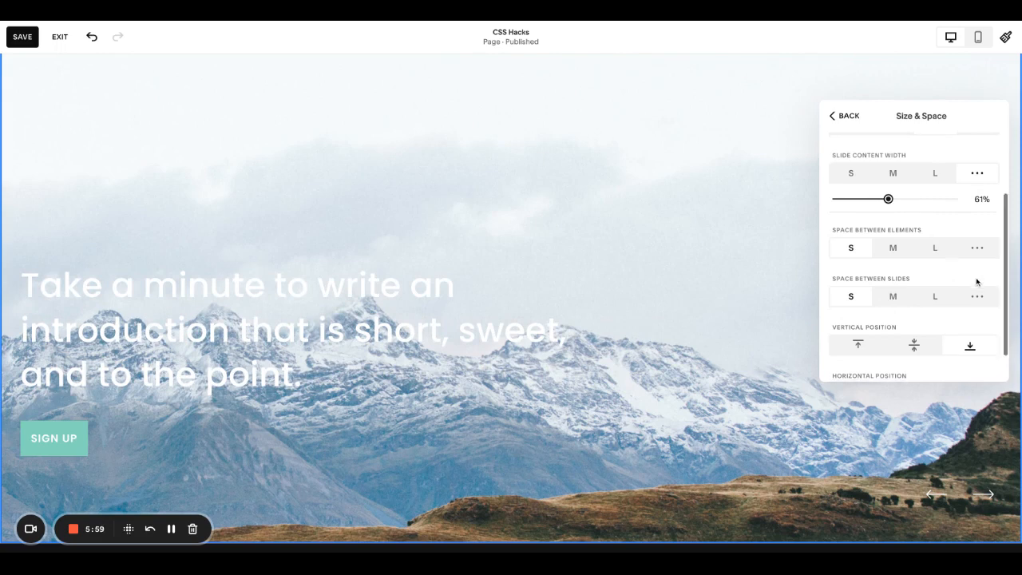
scroll(994, 254, "down", 1)
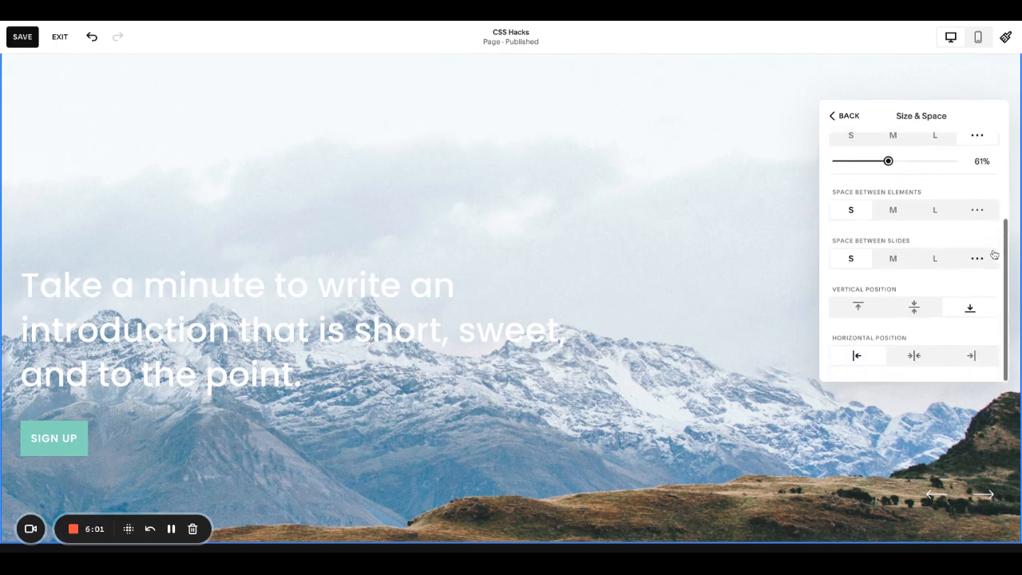
Step: Try centring the second slideshow's content horizontally and return it to left alignment, keeping the bottom vertical position
left_click(968, 310)
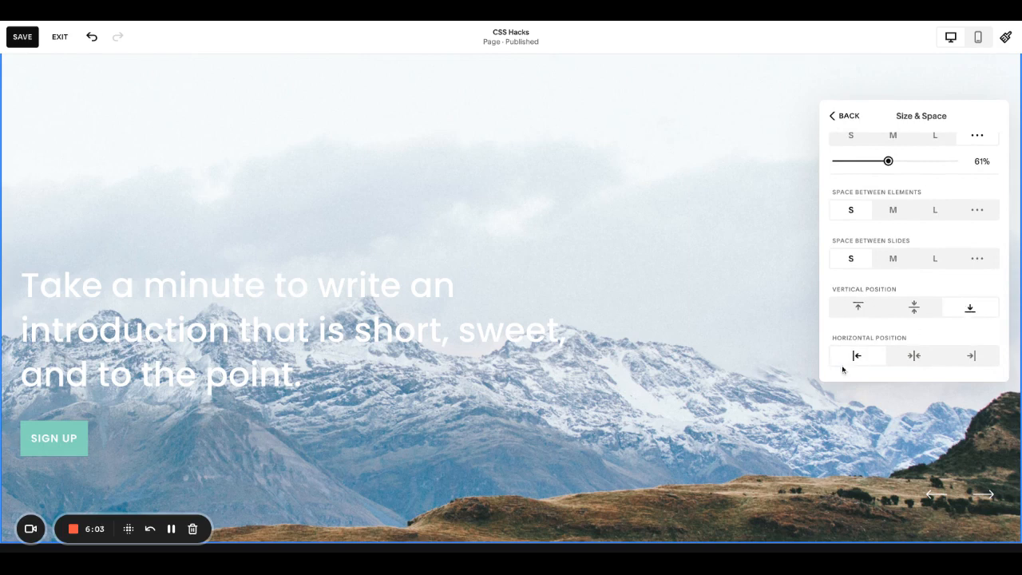
left_click(915, 356)
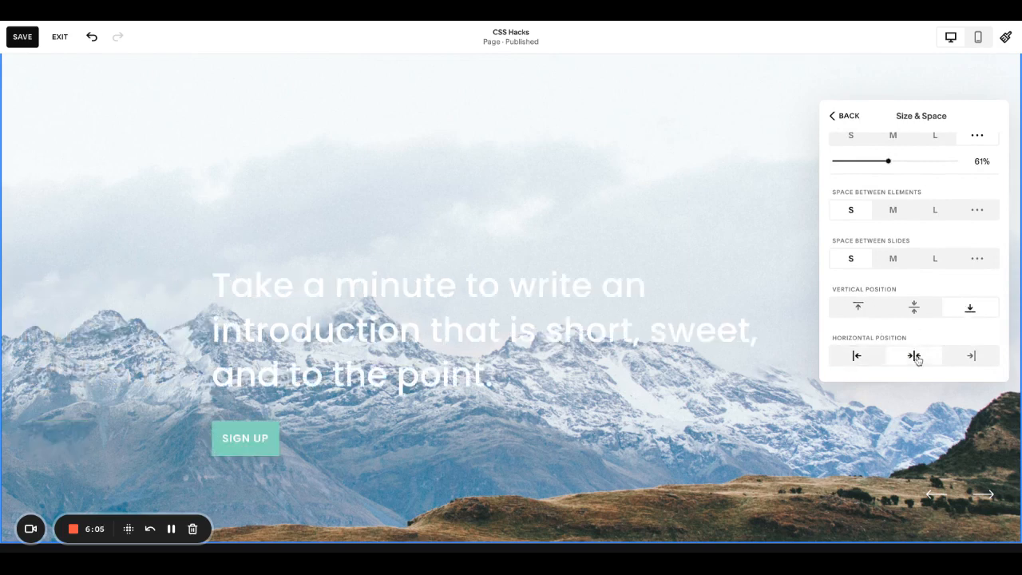
scroll(795, 383, "up", 2)
scroll(795, 384, "down", 3)
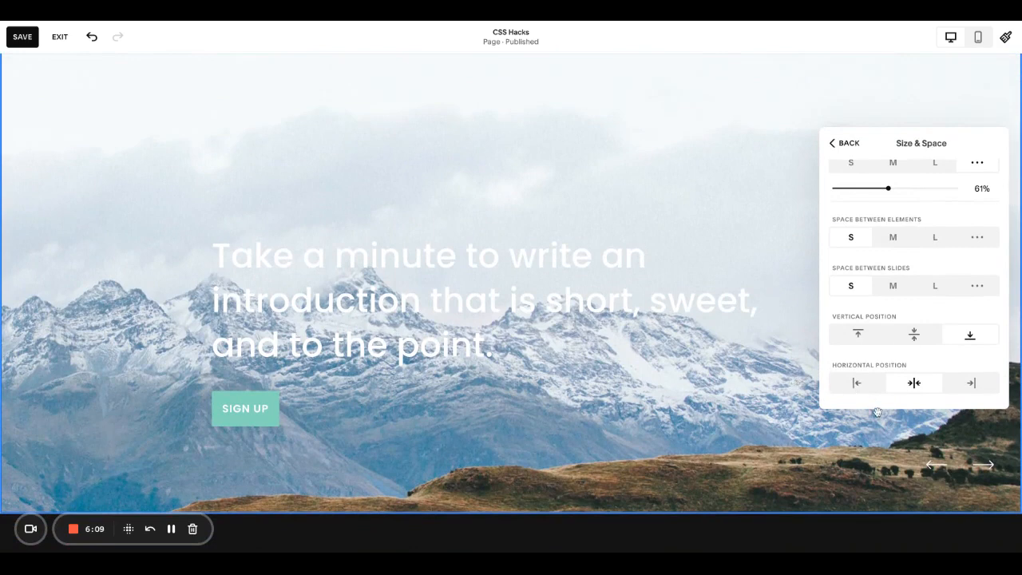
left_click(859, 383)
Step: Close the second slideshow's section settings, save the page and leave editing
left_click(719, 206)
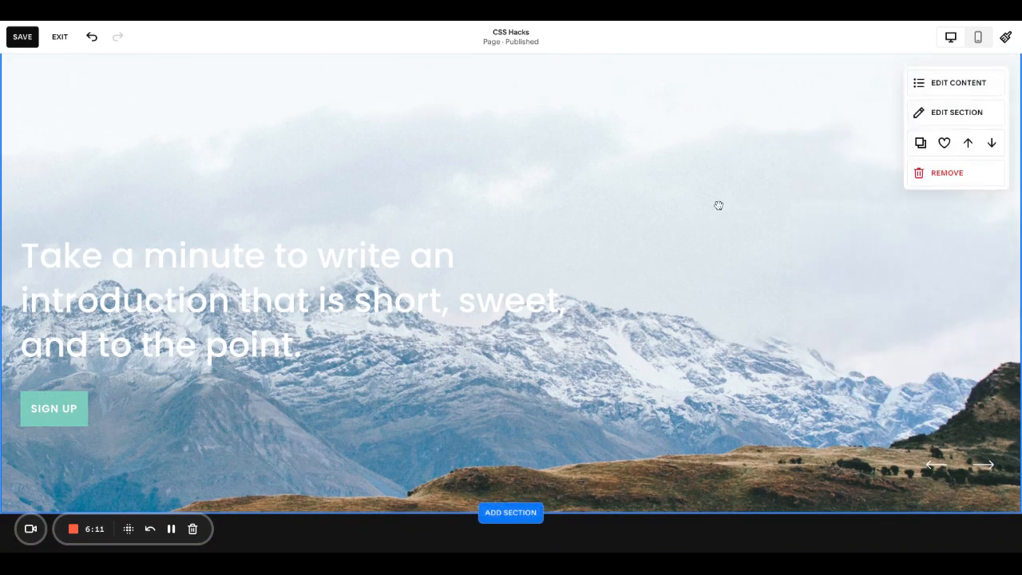
left_click(27, 38)
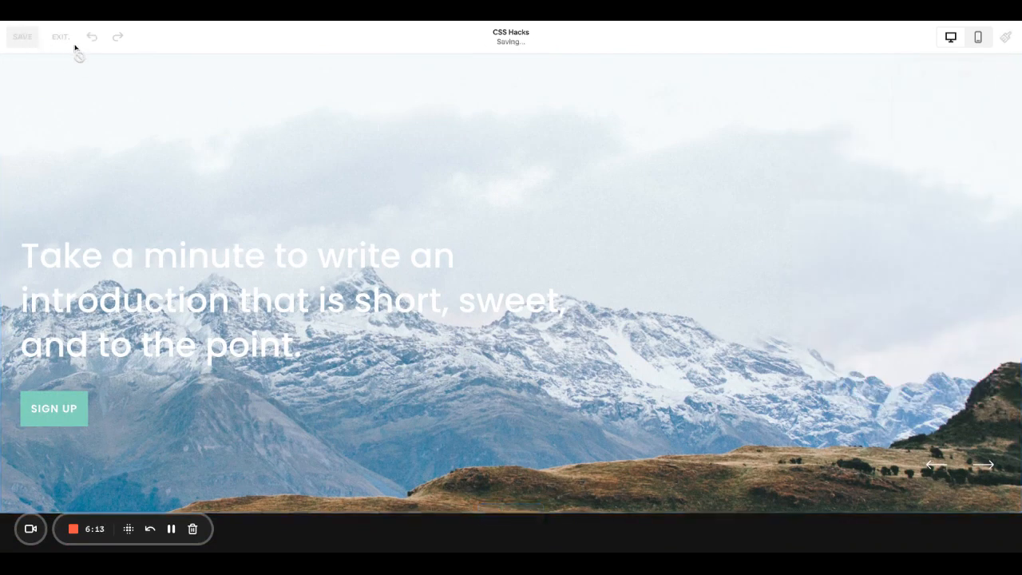
left_click(60, 37)
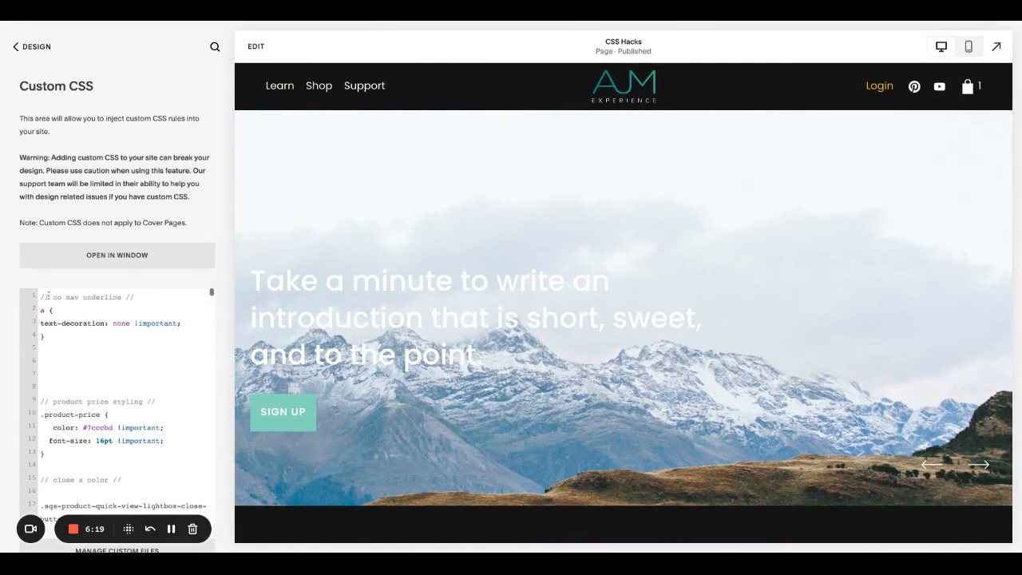
Step: Add blank lines above the existing custom CSS and paste the .slide-media-container:after overlay code with background rgba(0,0,0,0.15) and the card z-index rule
left_click(40, 297)
key("Return")
key("Return")
key("Return")
key("Return")
key("Return")
key("Return")
key("Return")
key("Return")
key("Return")
key("Return")
key("Return")
key("Return")
key("Return")
key("Return")
key("Return")
key("Return")
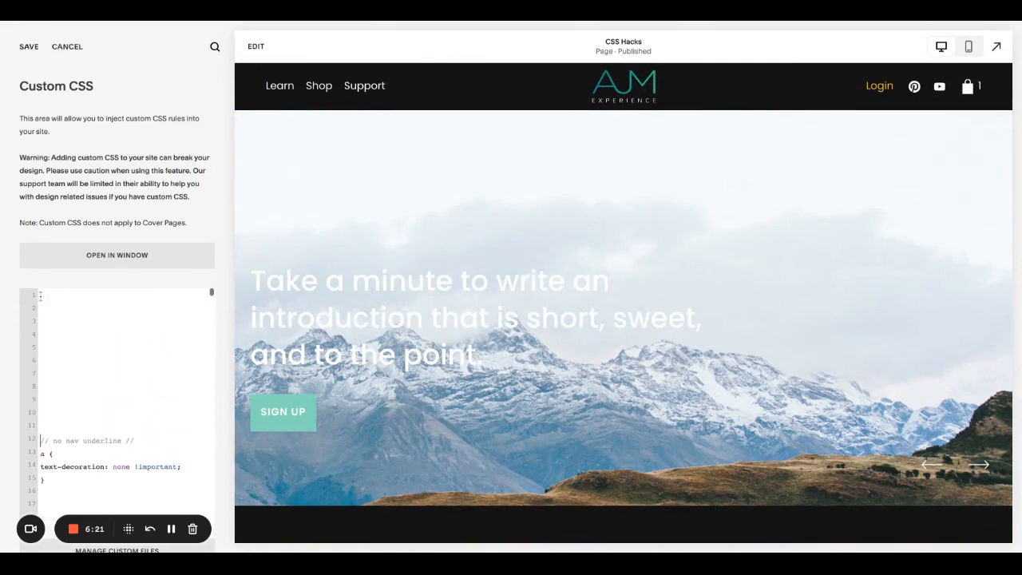
key("Return")
key("Return")
key("Return")
key("Return")
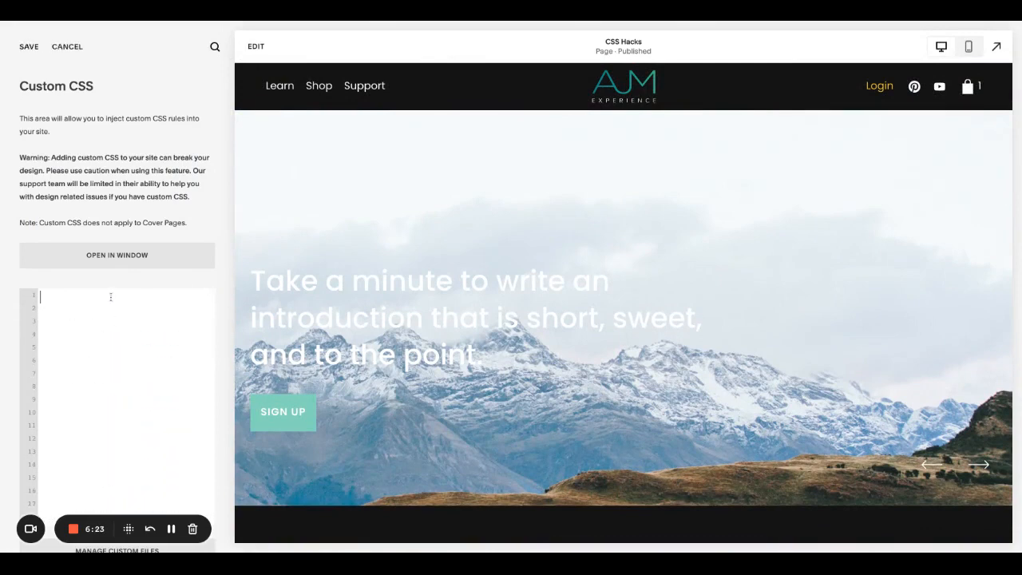
key("ctrl+v")
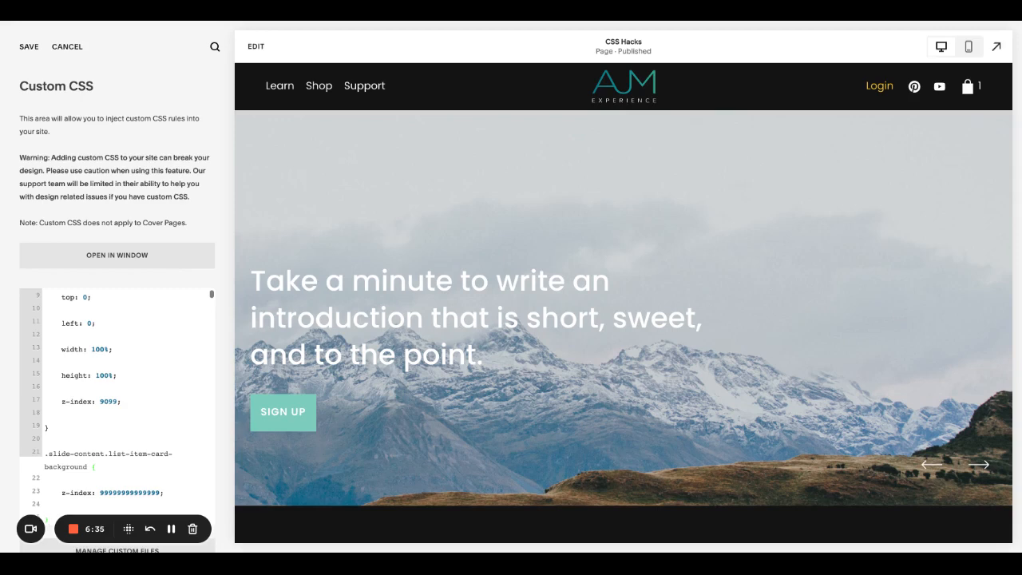
Step: Check the dark overlay on the next slide, review the start of its CSS, and return to the previous slide
left_click(979, 467)
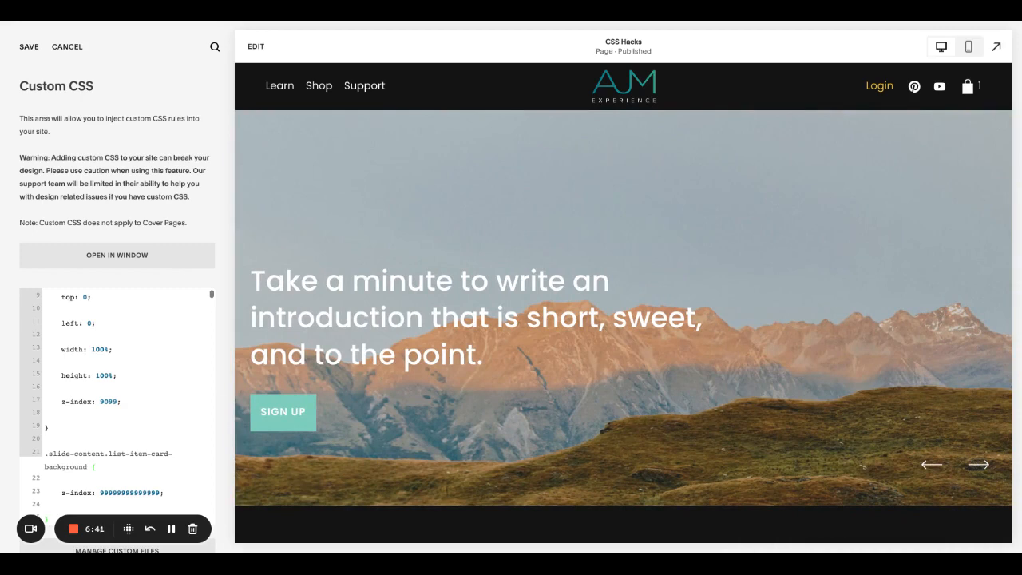
scroll(135, 366, "up", 3)
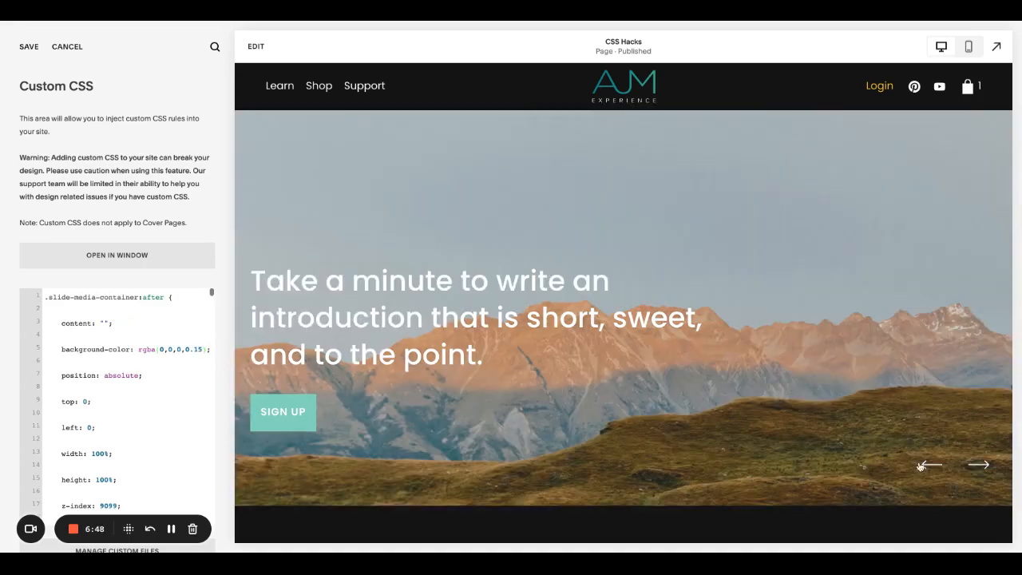
left_click(923, 466)
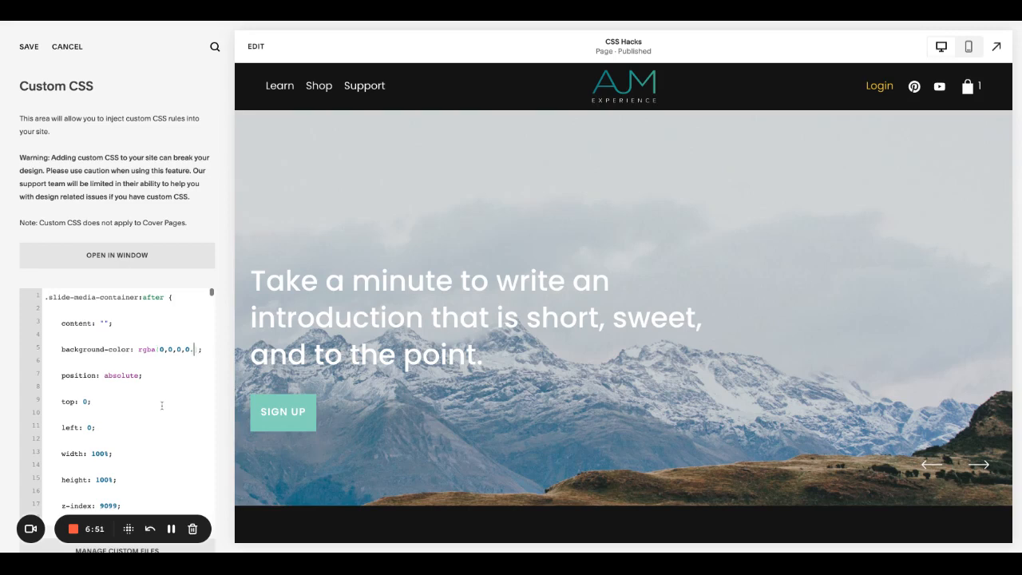
Step: Remove the pasted slideshow overlay code from the custom CSS and save
key("ctrl+a")
key("BackSpace")
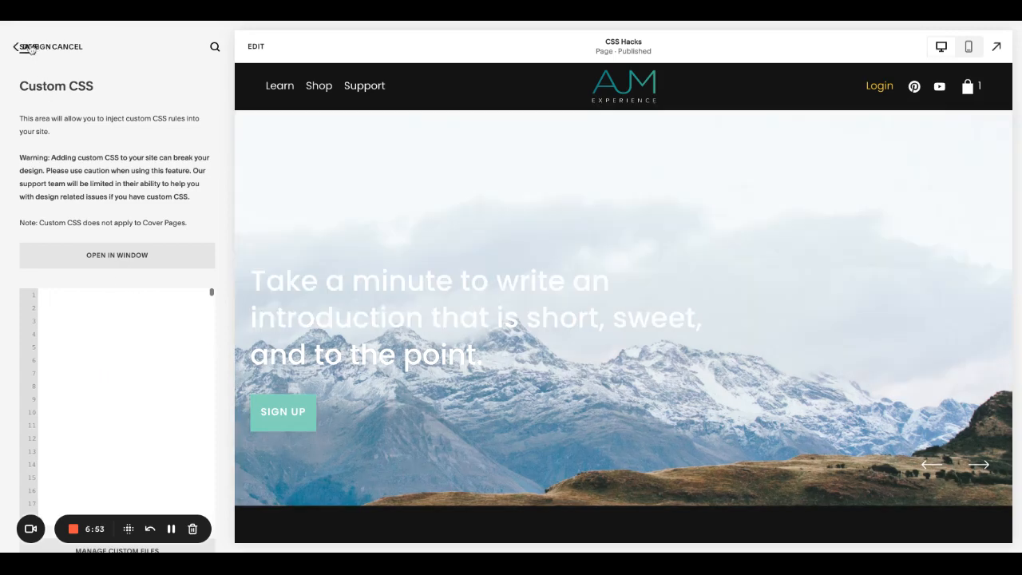
left_click(29, 47)
Step: Switch the site preview to mobile view and examine the slideshow sections up to the first one's card
left_click(969, 47)
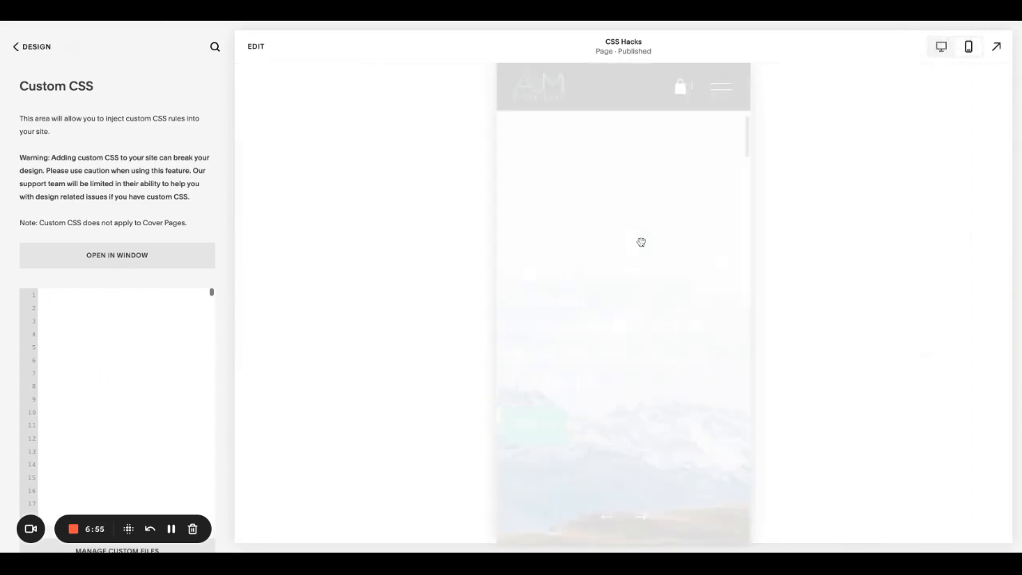
scroll(642, 242, "up", 6)
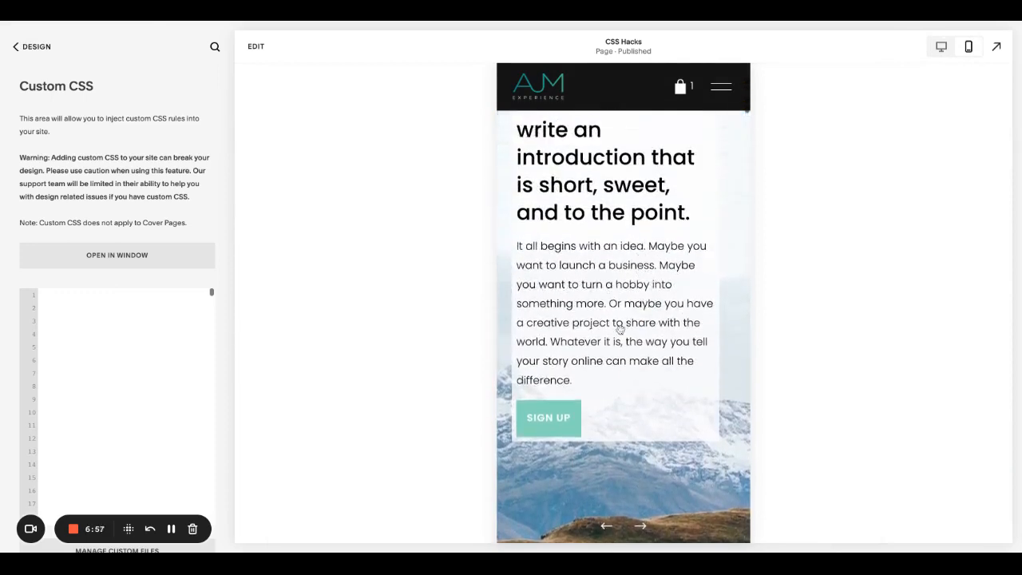
scroll(621, 329, "up", 2)
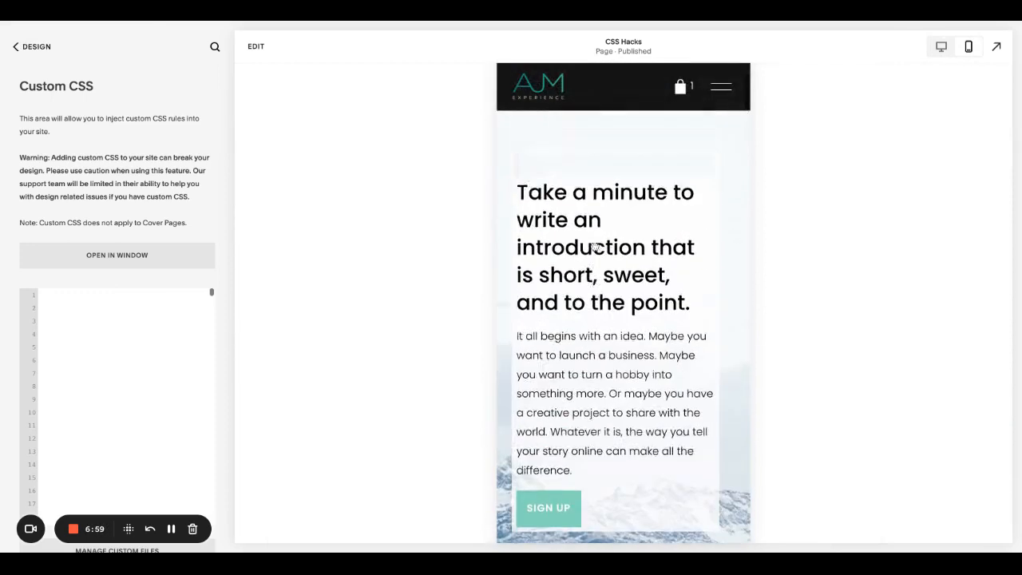
scroll(595, 246, "up", 1)
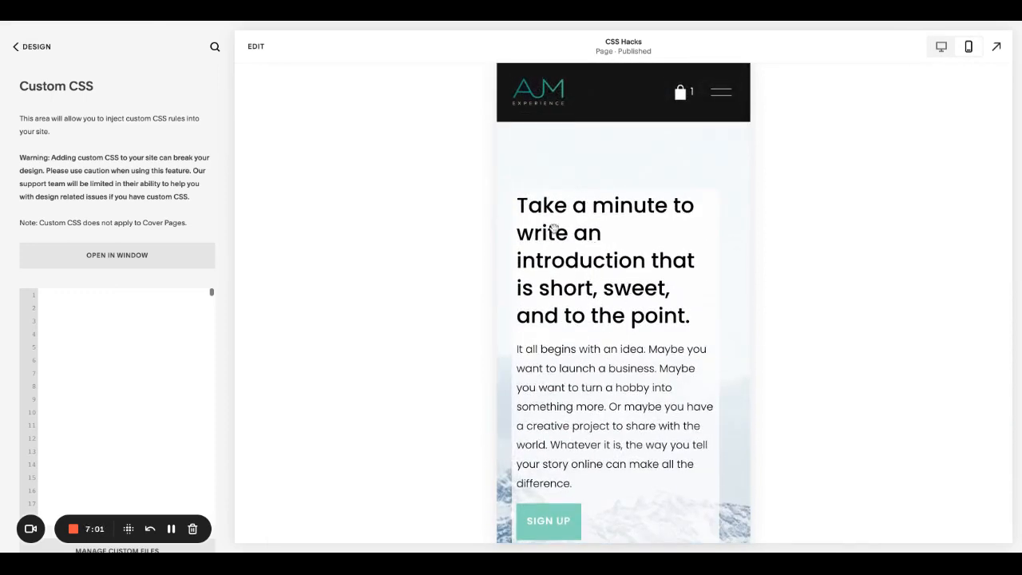